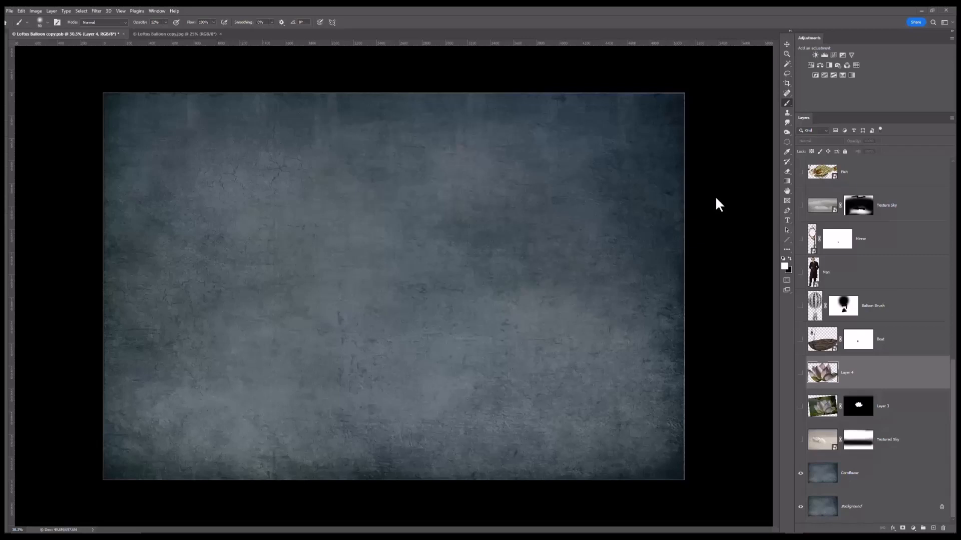
- Show the Textured Sky layer, try other blend modes on it and set it to Soft Light
{"action": "left_click", "coordinate": [797, 441]}
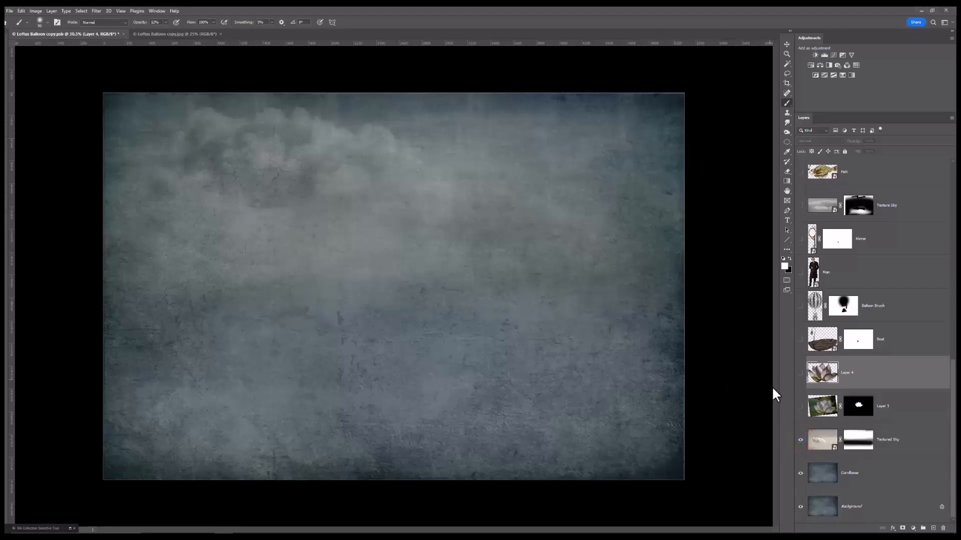
{"action": "left_click", "coordinate": [816, 438]}
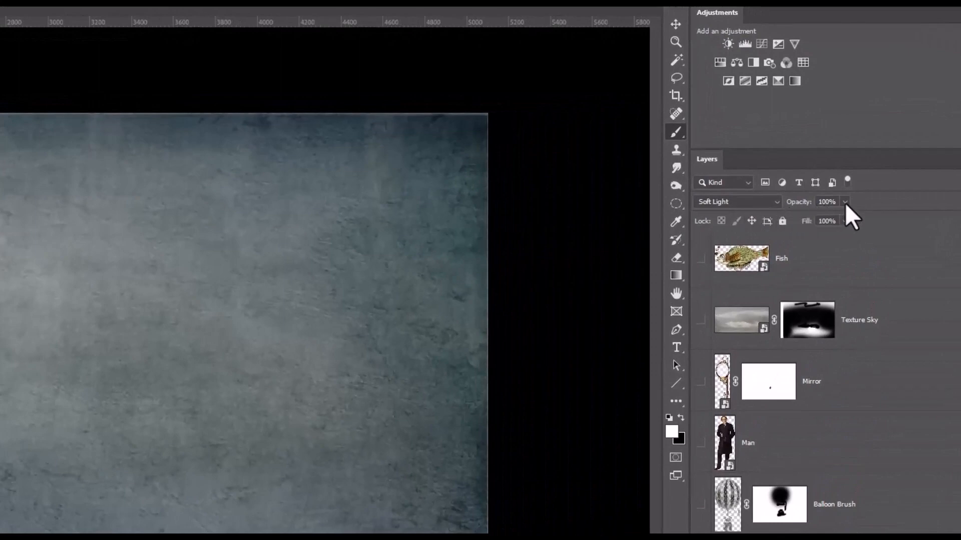
{"action": "left_click", "coordinate": [777, 203]}
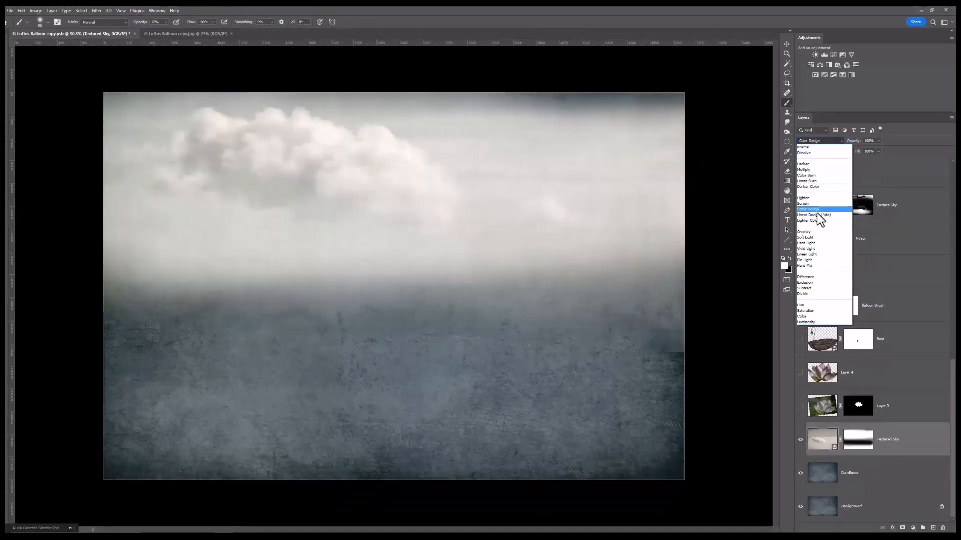
{"action": "left_click", "coordinate": [812, 237]}
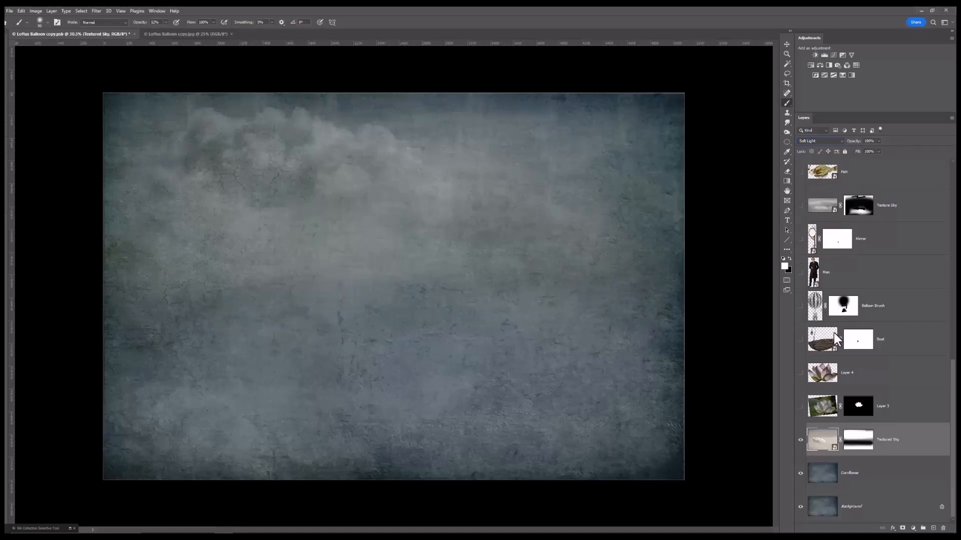
- Show the lotus layers Layer 3 and Layer 4, comparing the flower with and without Layer 4, and select Layer 4
{"action": "left_click", "coordinate": [799, 406]}
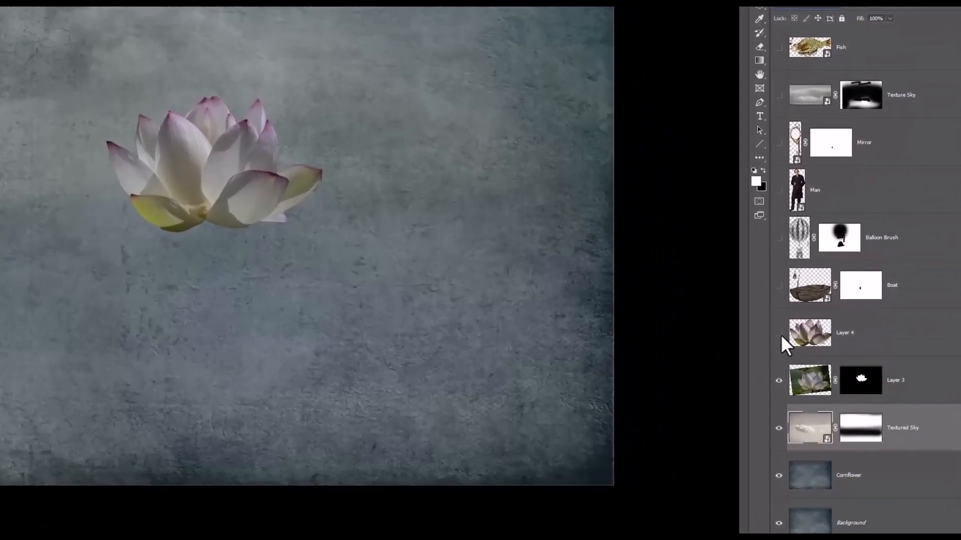
{"action": "left_click", "coordinate": [778, 333]}
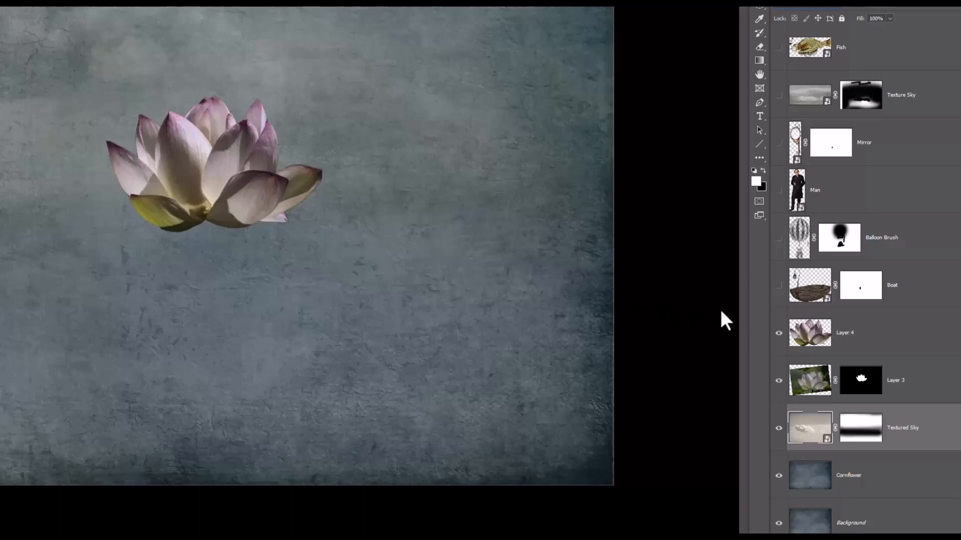
{"action": "left_click", "coordinate": [779, 332]}
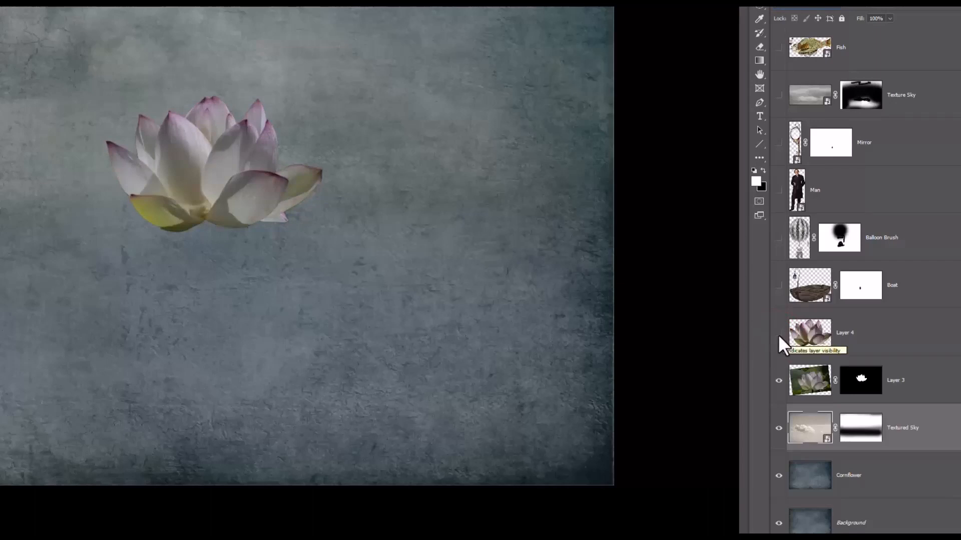
{"action": "left_click", "coordinate": [778, 334]}
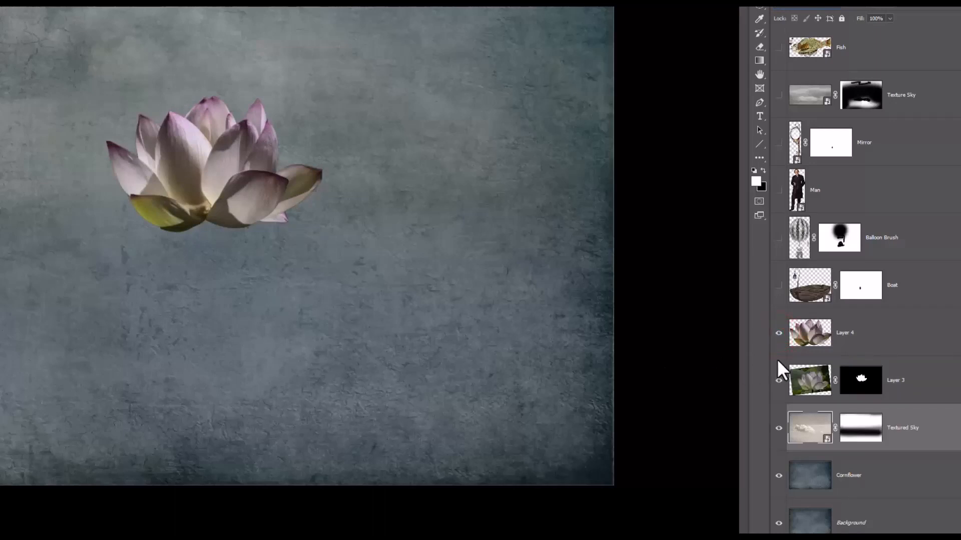
{"action": "left_click", "coordinate": [821, 345]}
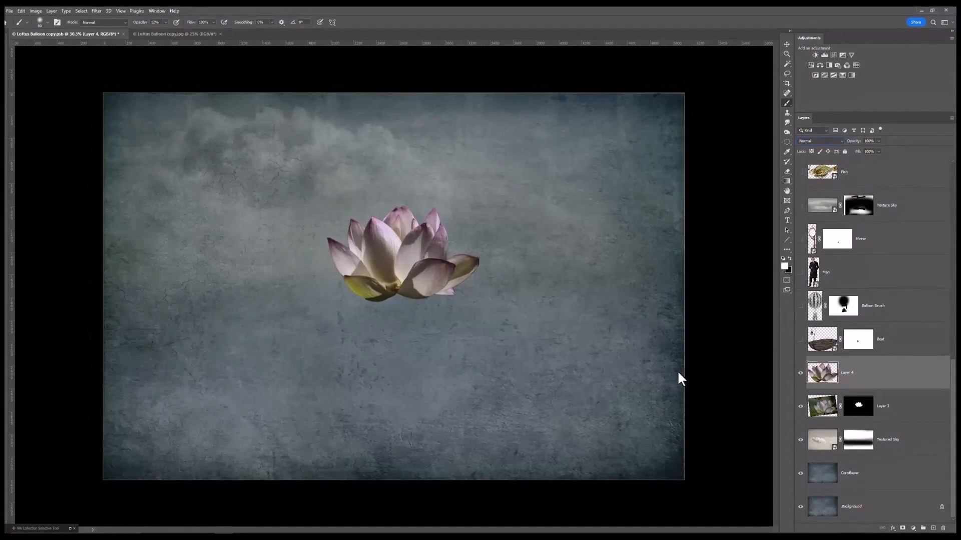
- Show the Boat layer and open its smart object to inspect the source boat image before returning to the composite
{"action": "left_click", "coordinate": [800, 340]}
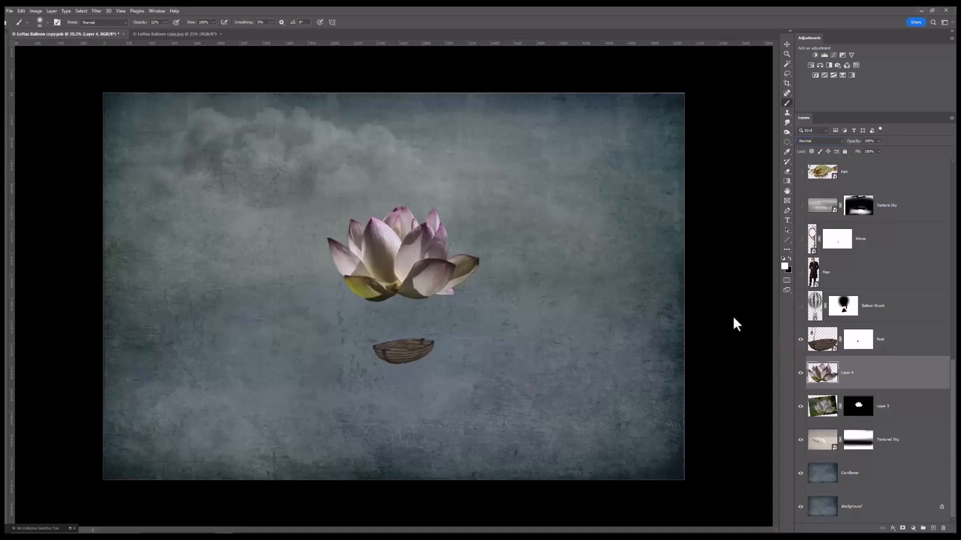
{"action": "left_click", "coordinate": [824, 339]}
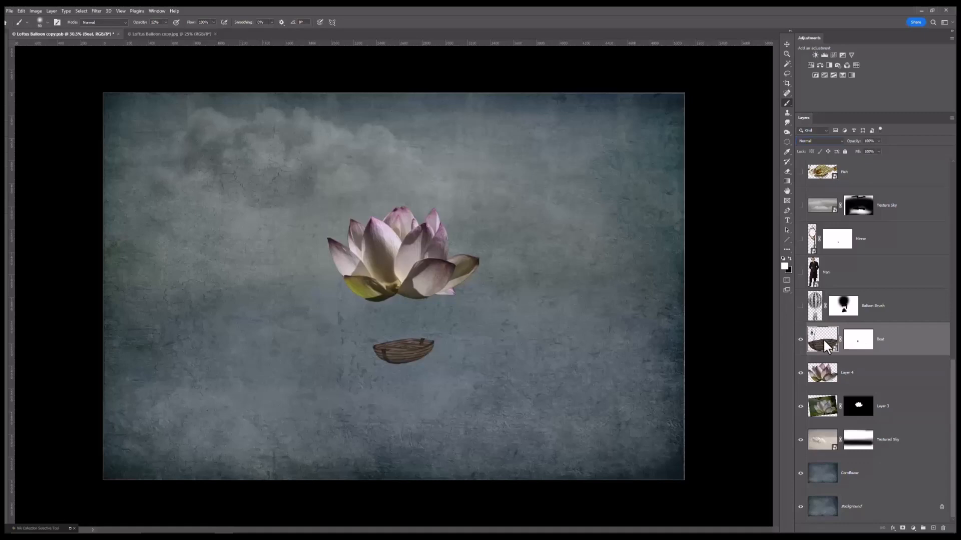
{"action": "double_click", "coordinate": [824, 339]}
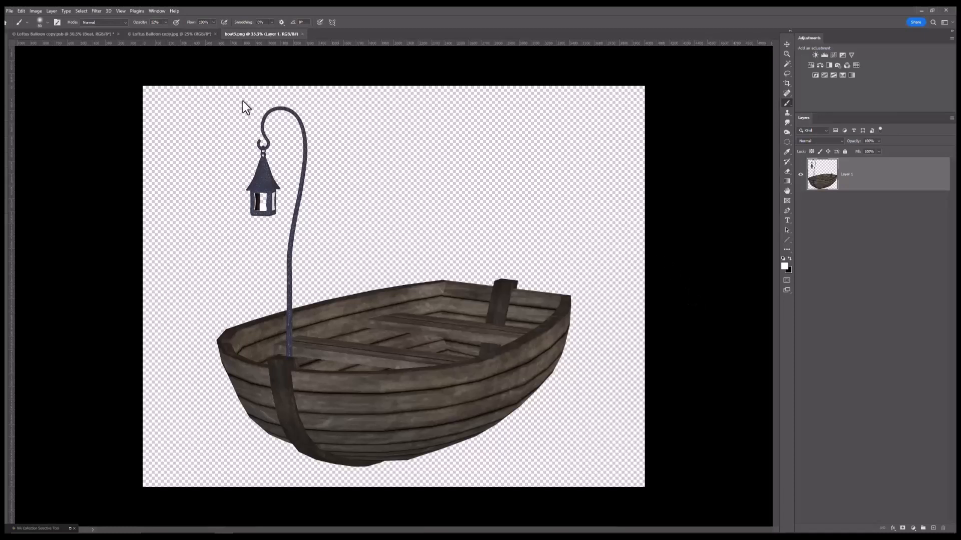
{"action": "left_click", "coordinate": [92, 34]}
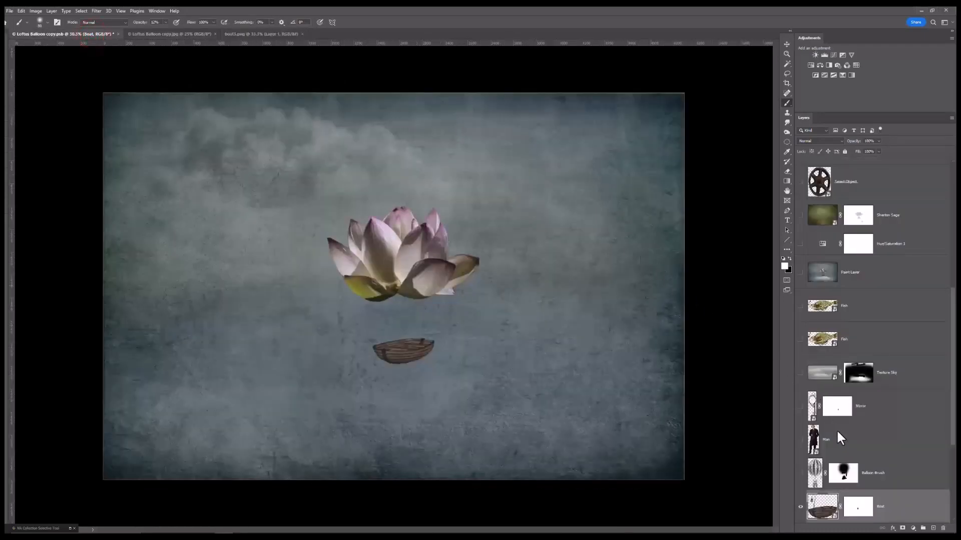
{"action": "scroll", "coordinate": [860, 485], "scroll_direction": "down", "scroll_amount": 2}
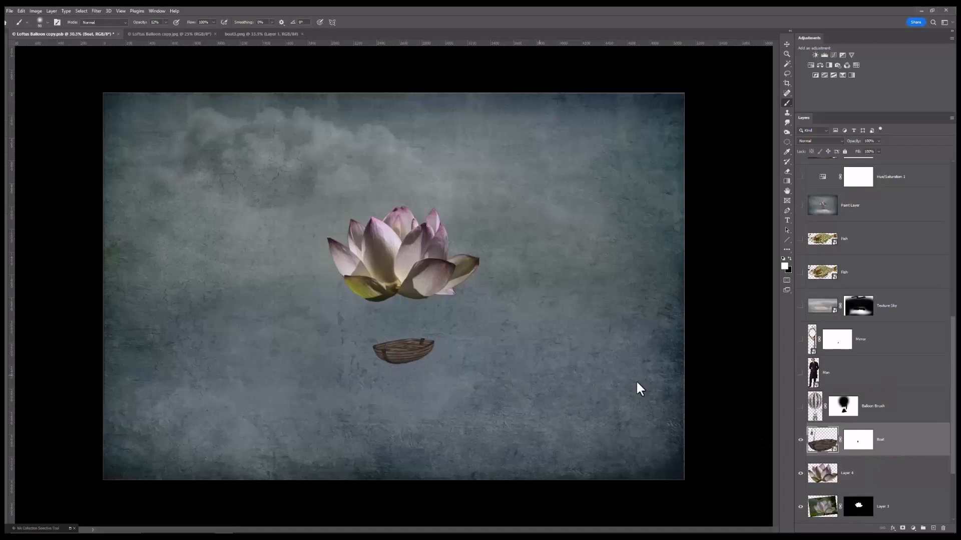
- Temporarily disable the Balloon Brush layer mask to view the entire balloon, and enable the mask again
{"action": "left_click", "coordinate": [831, 433]}
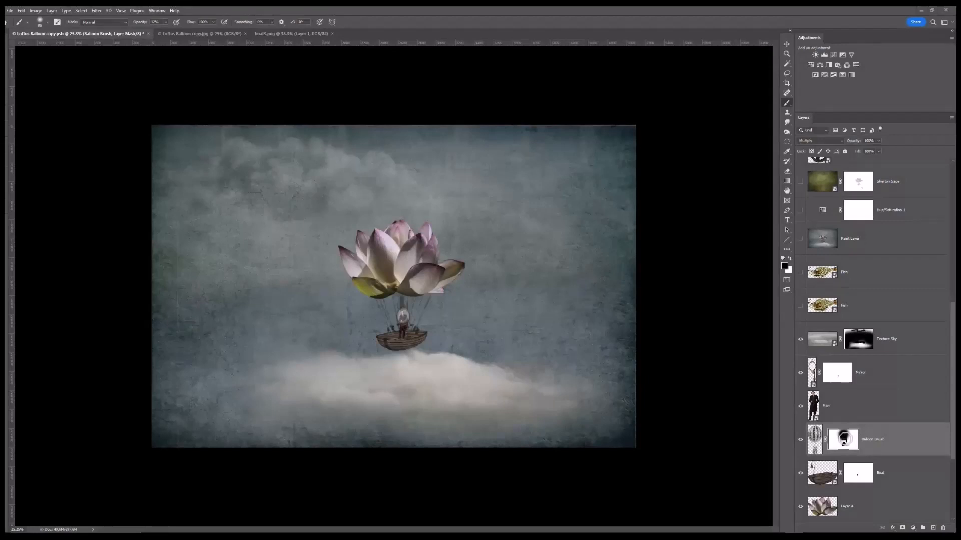
{"action": "right_click", "coordinate": [849, 441]}
{"action": "left_click", "coordinate": [865, 443]}
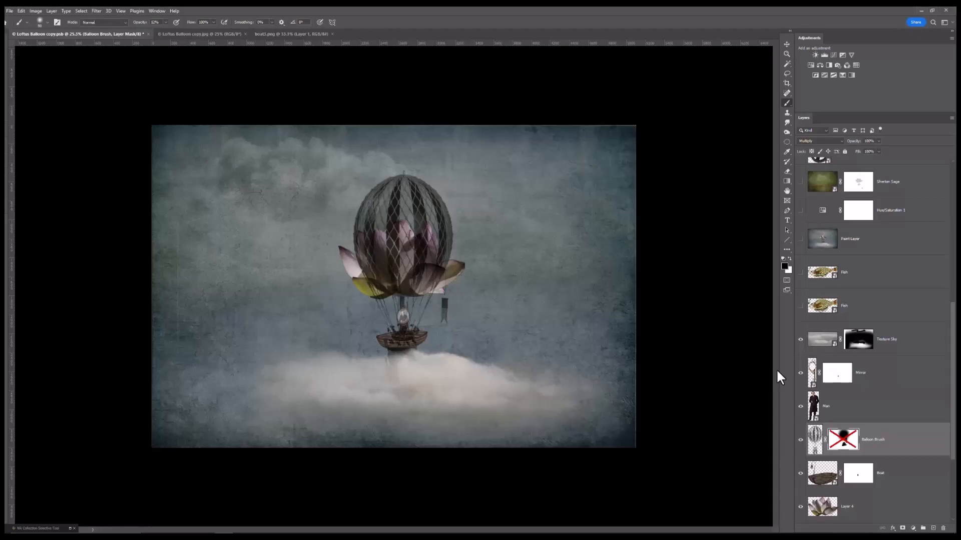
{"action": "right_click", "coordinate": [845, 441]}
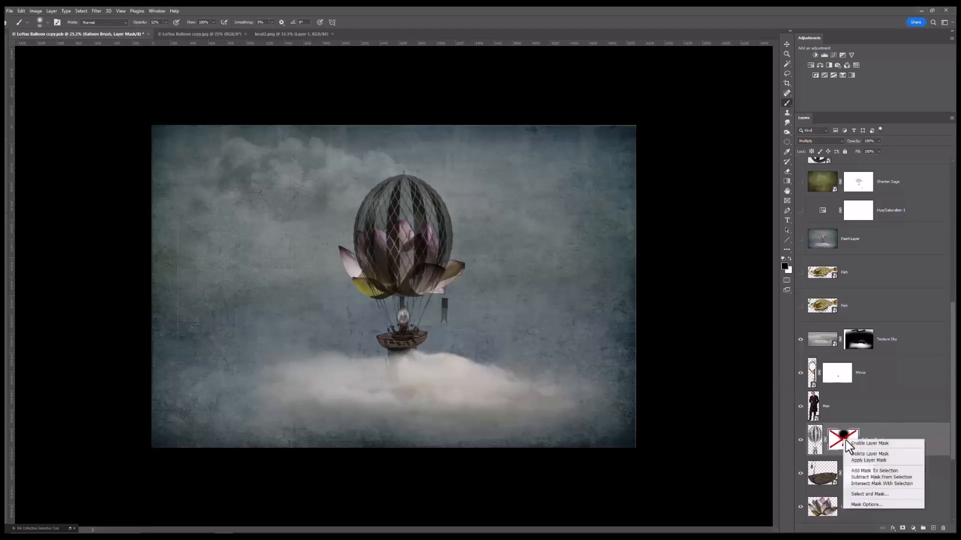
{"action": "left_click", "coordinate": [861, 444]}
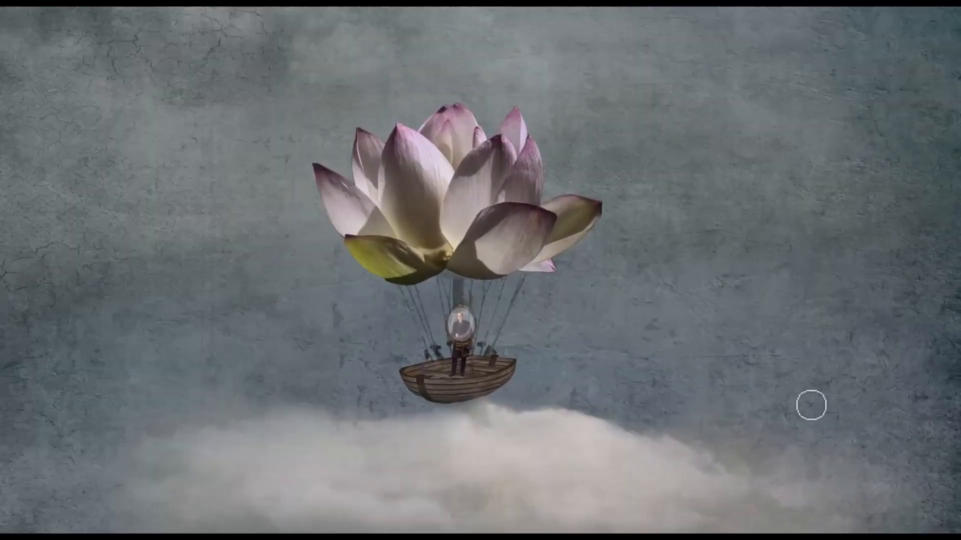
- Compare the Balloon Brush layer in other blend modes such as Normal and Darken, and keep it at Multiply
{"action": "scroll", "coordinate": [811, 405], "scroll_direction": "down", "scroll_amount": 1}
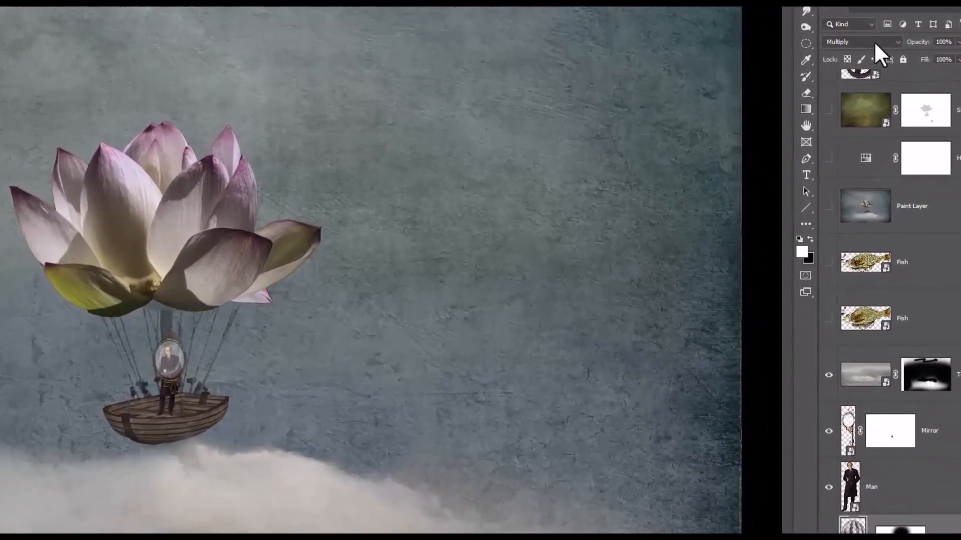
{"action": "left_click", "coordinate": [873, 41]}
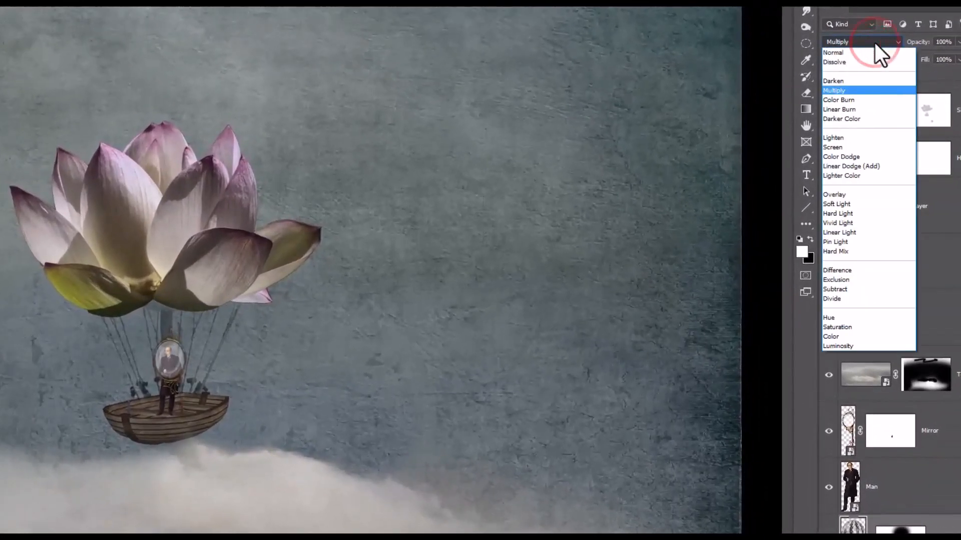
{"action": "key", "text": "Up"}
{"action": "key", "text": "Up"}
{"action": "key", "text": "Up"}
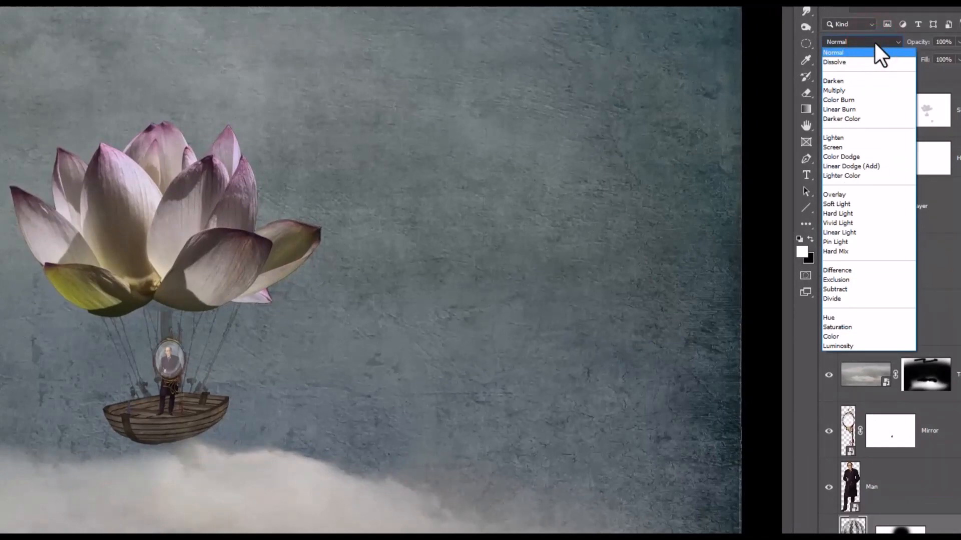
{"action": "key", "text": "Down"}
{"action": "key", "text": "Down"}
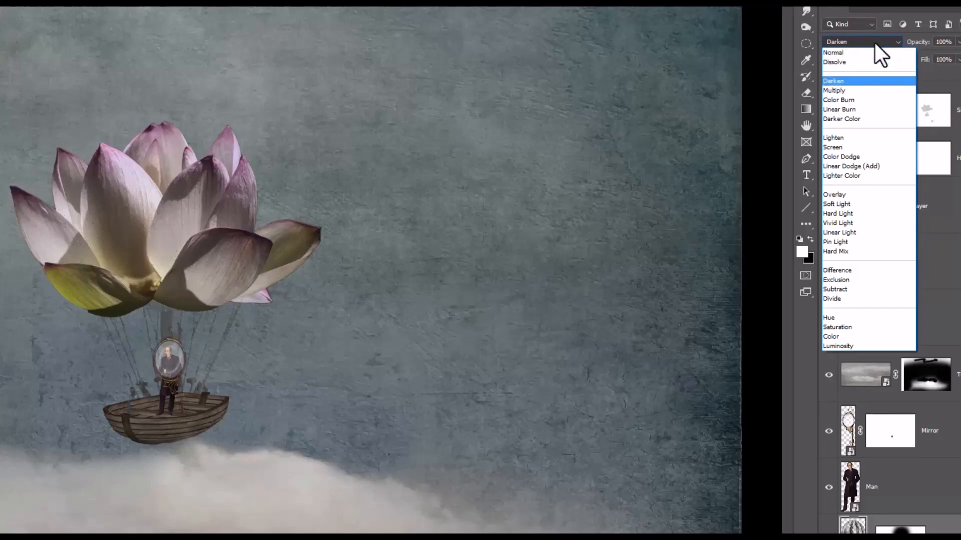
{"action": "key", "text": "Down"}
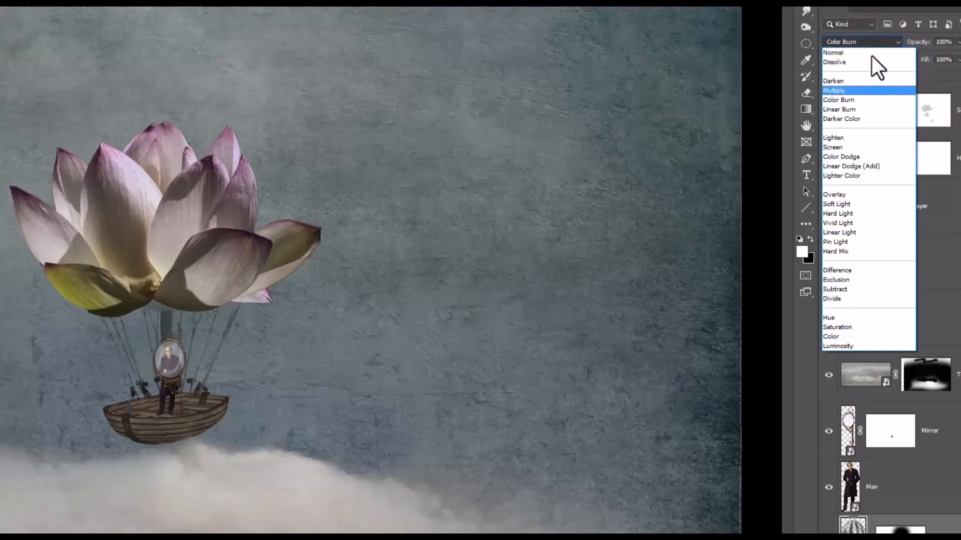
{"action": "left_click", "coordinate": [862, 89]}
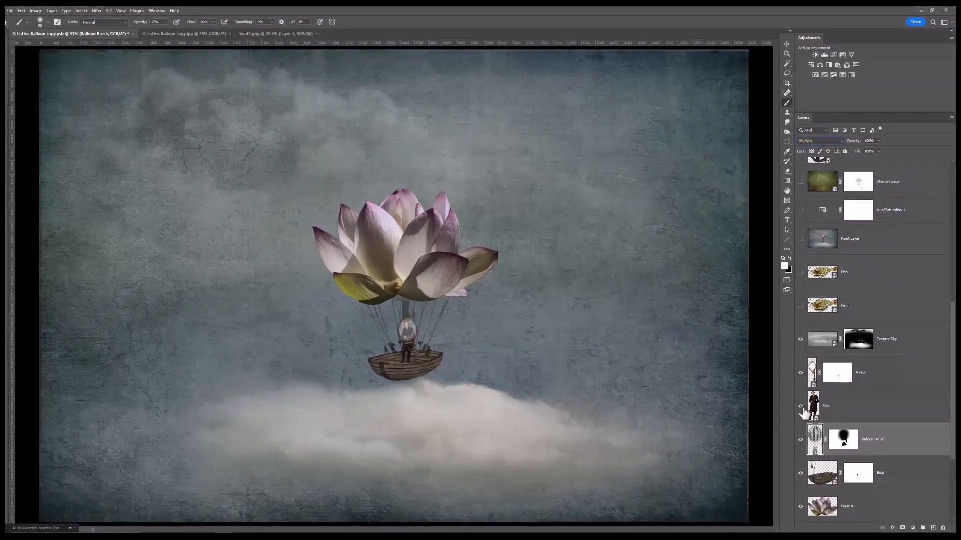
- Hide the Man, Mirror and Texture Sky layers together, and show them again one at a time from Man upward
{"action": "left_click_drag", "start_coordinate": [801, 408], "coordinate": [802, 353]}
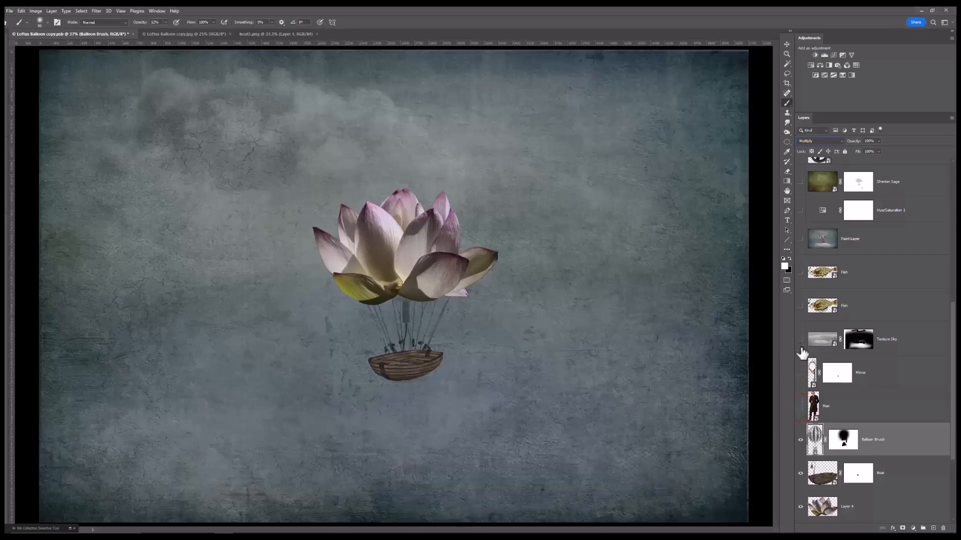
{"action": "left_click", "coordinate": [800, 406]}
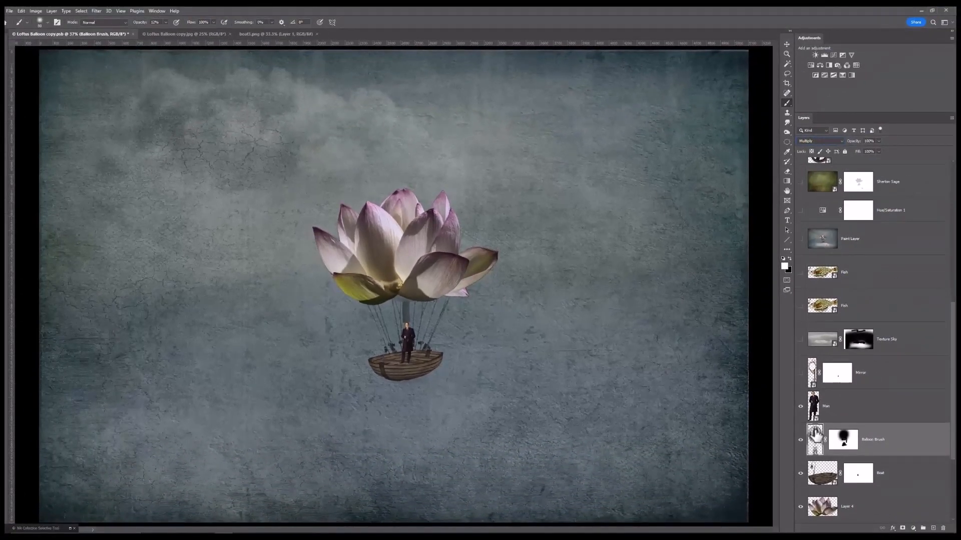
{"action": "left_click", "coordinate": [801, 406]}
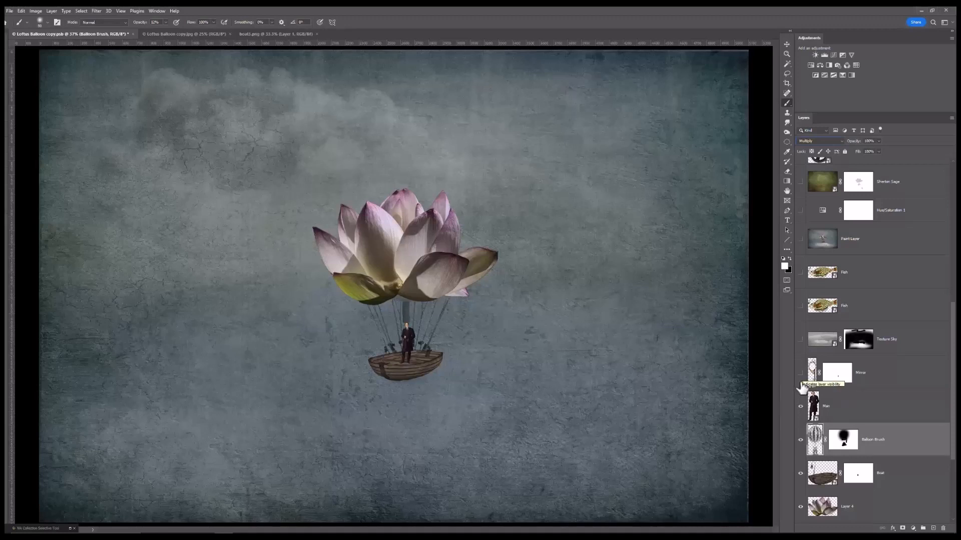
{"action": "left_click", "coordinate": [800, 375]}
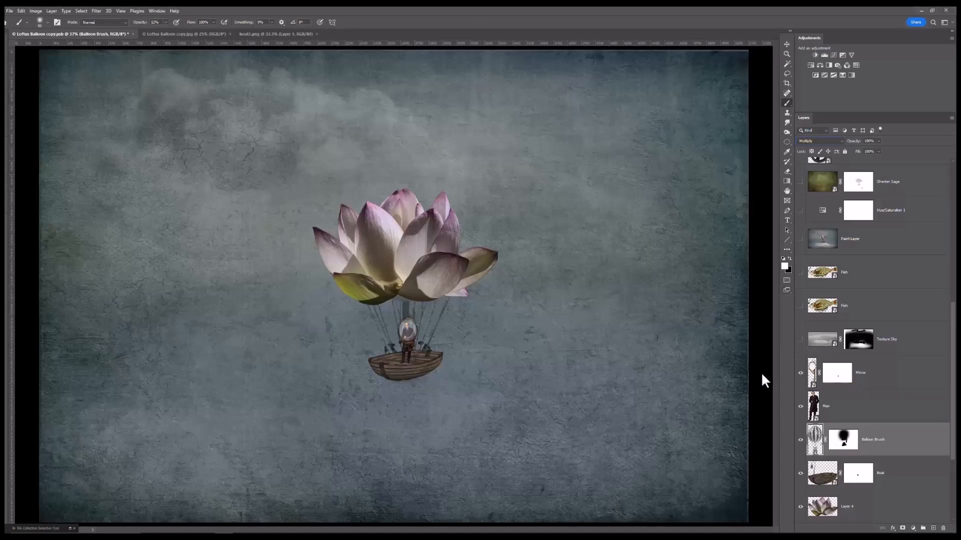
{"action": "left_click", "coordinate": [800, 340]}
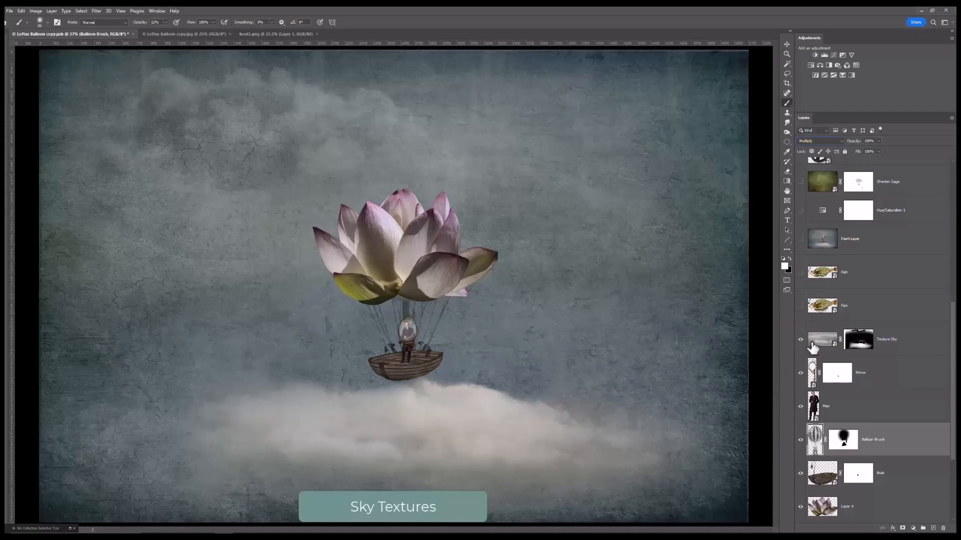
- Temporarily disable the Texture Sky layer mask to view the full cloud image, and enable the mask again
{"action": "left_click", "coordinate": [858, 342]}
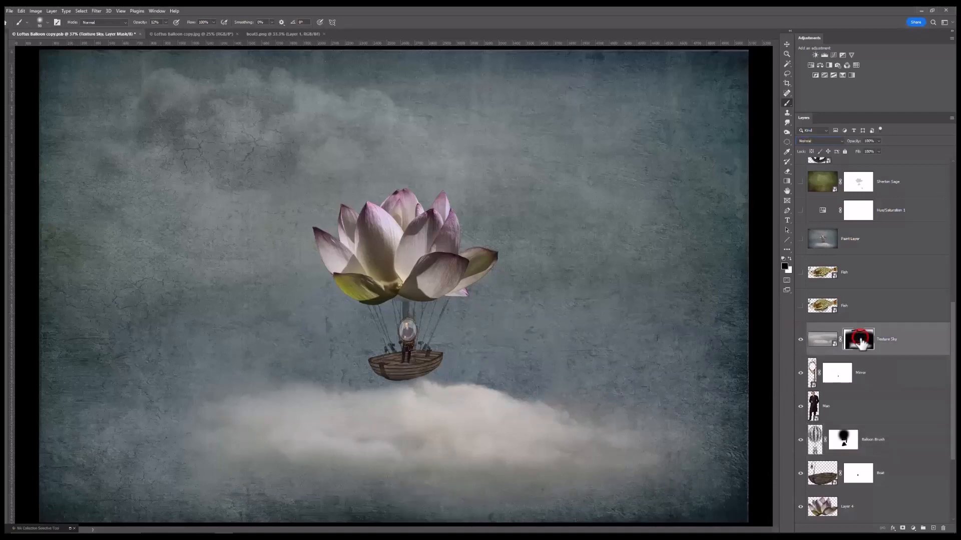
{"action": "right_click", "coordinate": [858, 340]}
{"action": "left_click", "coordinate": [871, 343]}
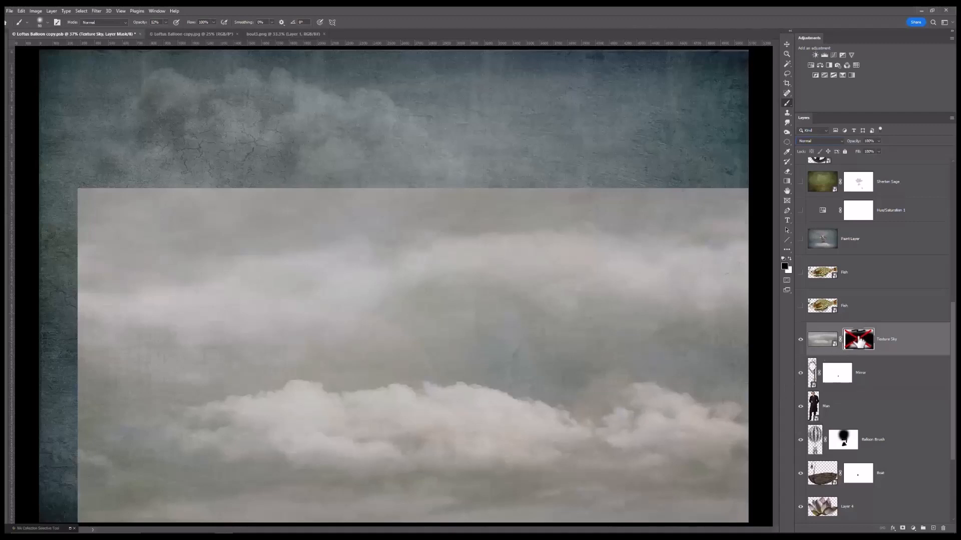
{"action": "right_click", "coordinate": [860, 340]}
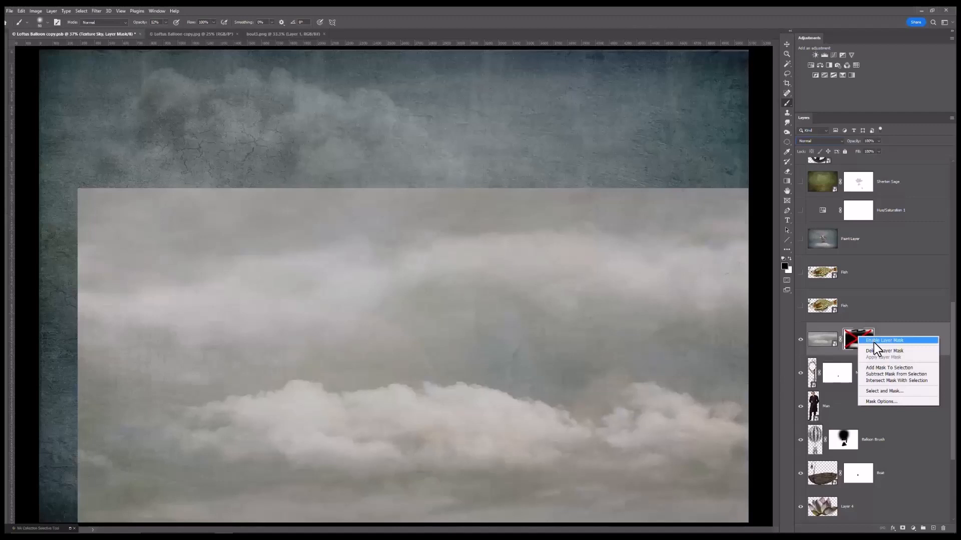
{"action": "left_click", "coordinate": [874, 341]}
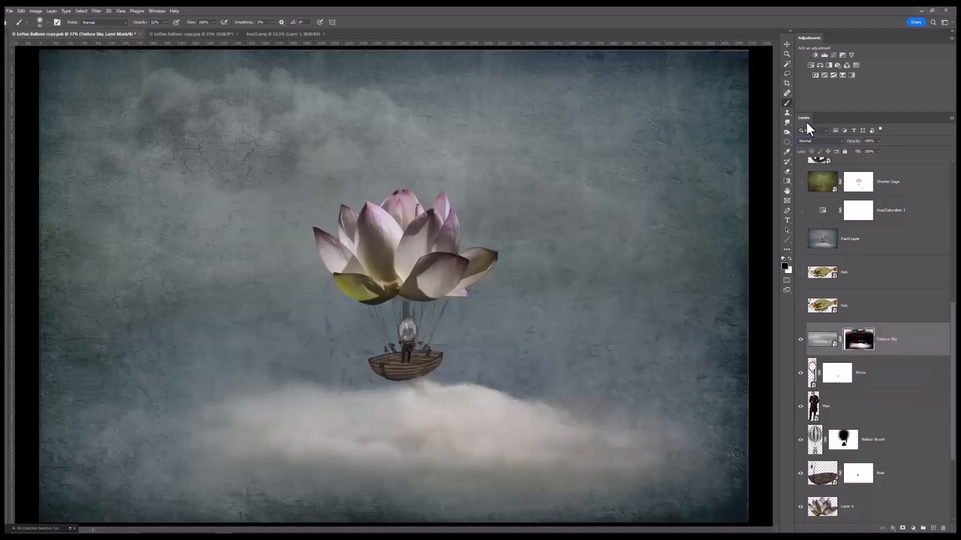
- Zoom out to view the whole composite with some empty space around the image
{"action": "left_click", "coordinate": [787, 54]}
{"action": "left_click", "coordinate": [713, 171], "text": "alt"}
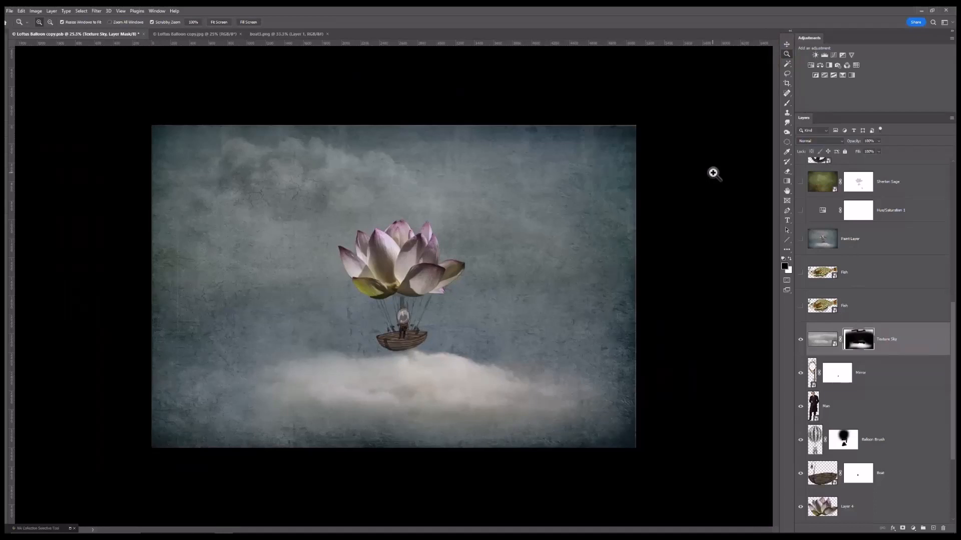
{"action": "left_click", "coordinate": [713, 173]}
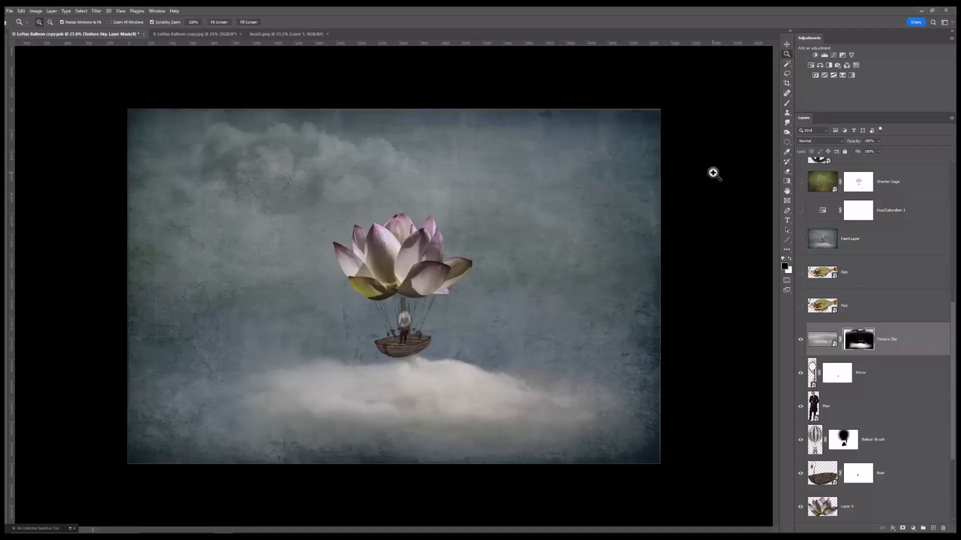
- Show the two Fish layers above the Texture Sky layer
{"action": "left_click", "coordinate": [713, 173]}
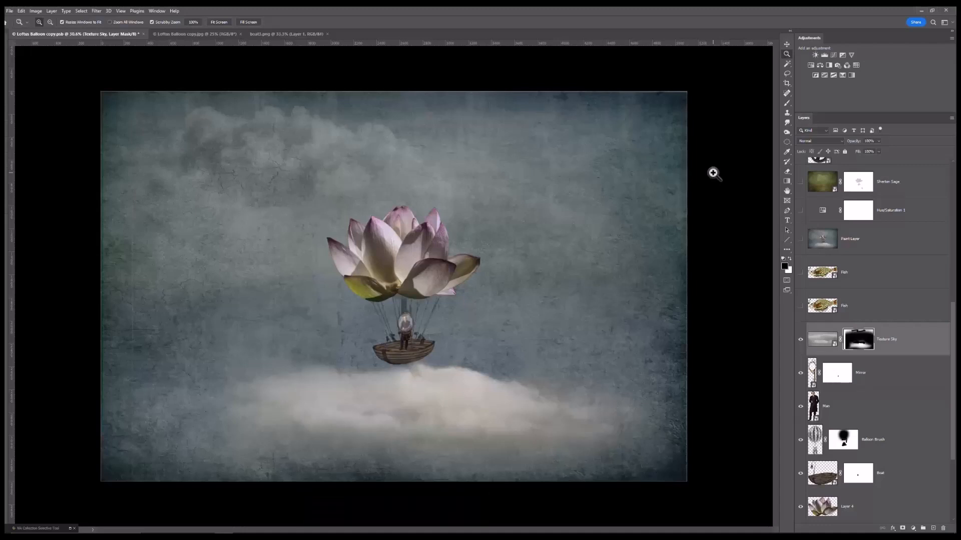
{"action": "left_click", "coordinate": [800, 307]}
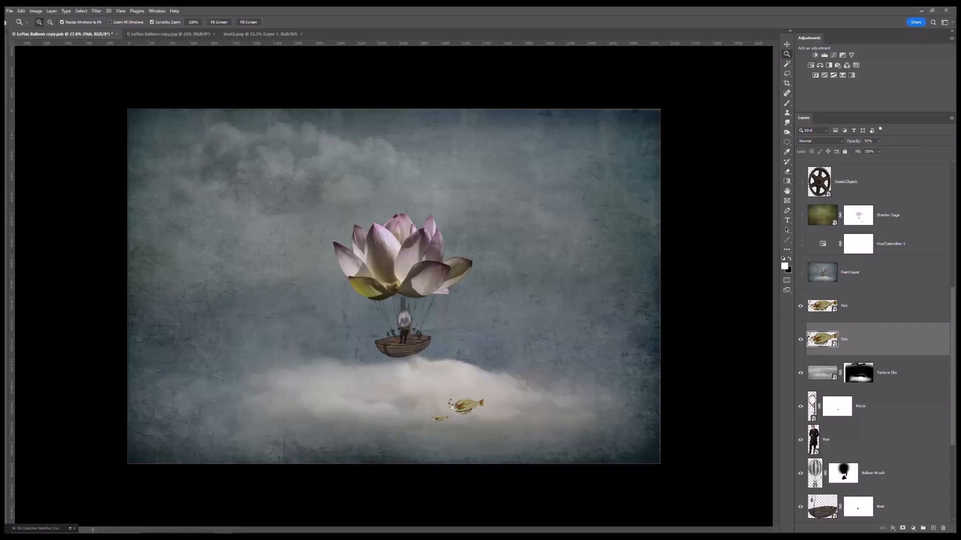
{"action": "left_click", "coordinate": [823, 300]}
- Try resizing and repositioning the larger fish smart object with Free Transform, and cancel the transform
{"action": "left_click", "coordinate": [830, 340]}
{"action": "key", "text": "ctrl+t"}
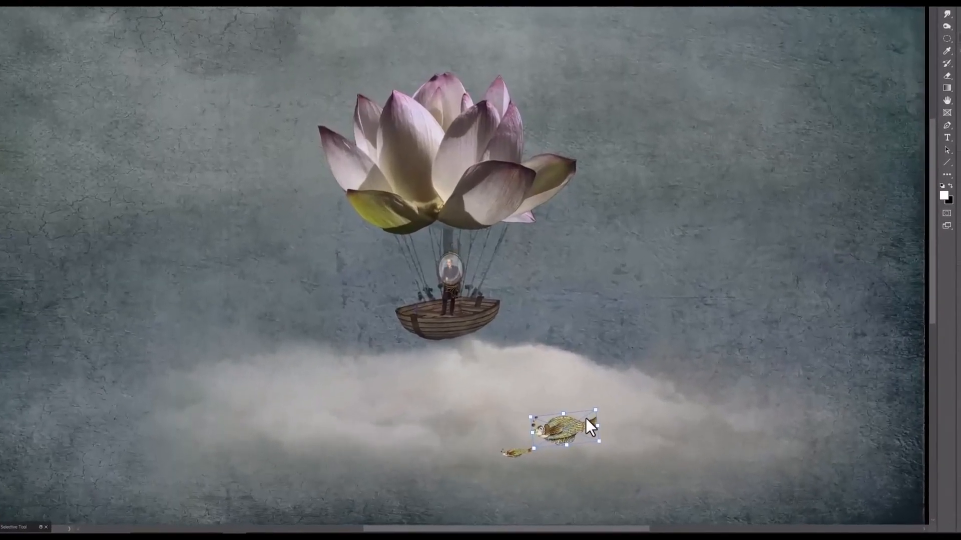
{"action": "left_click_drag", "start_coordinate": [596, 411], "coordinate": [575, 424]}
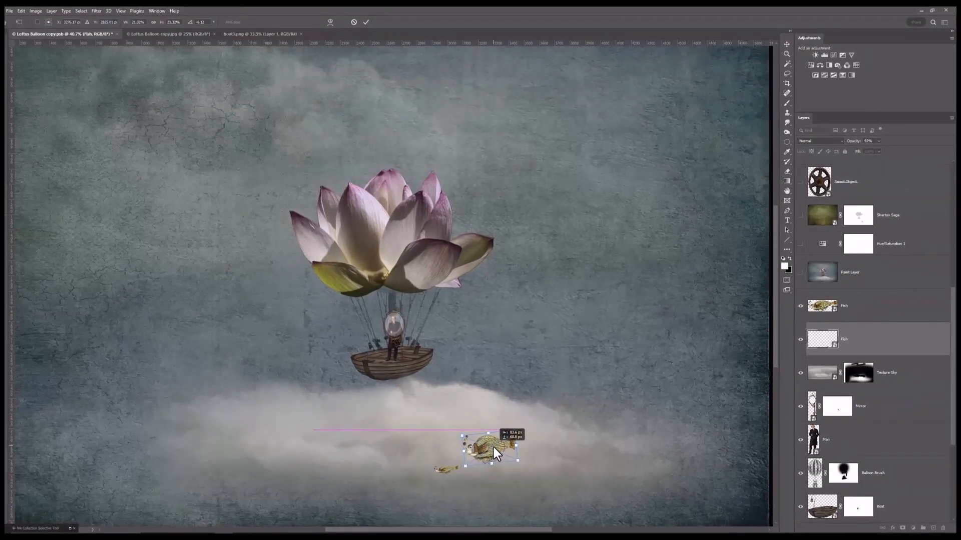
{"action": "left_click_drag", "start_coordinate": [494, 447], "coordinate": [493, 447]}
{"action": "left_click", "coordinate": [354, 22]}
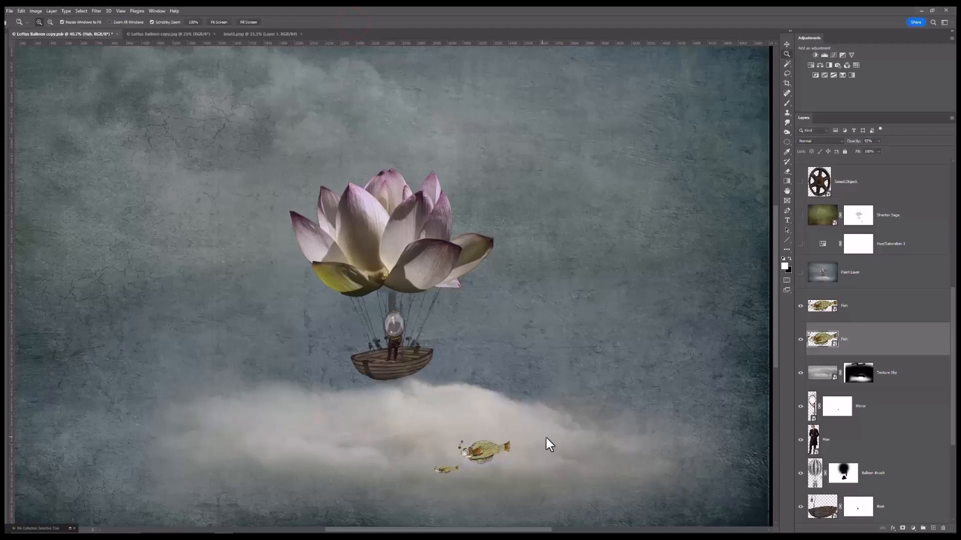
{"action": "key", "text": "ctrl+minus"}
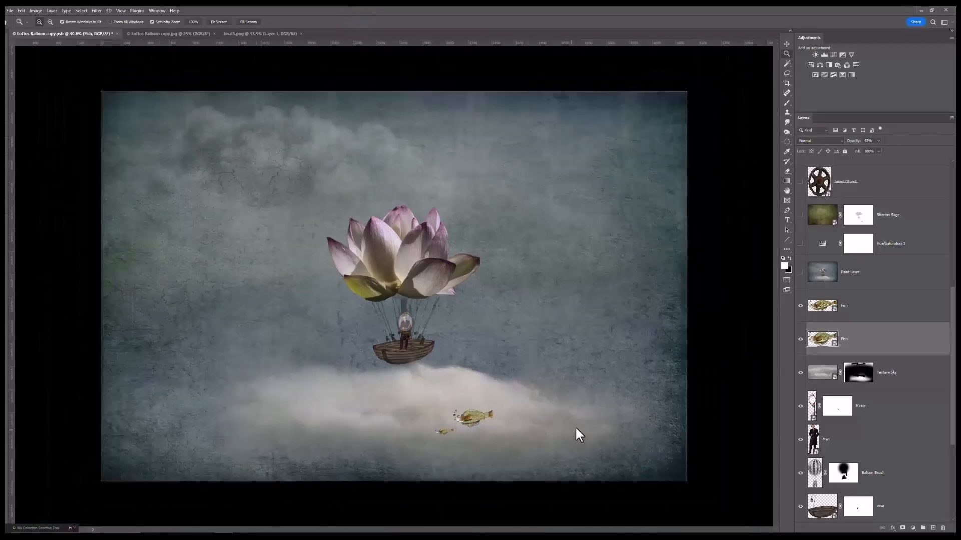
- Show and select the Paint Layer, and toggle its visibility to compare the image with and without it, leaving it visible
{"action": "left_click", "coordinate": [800, 274]}
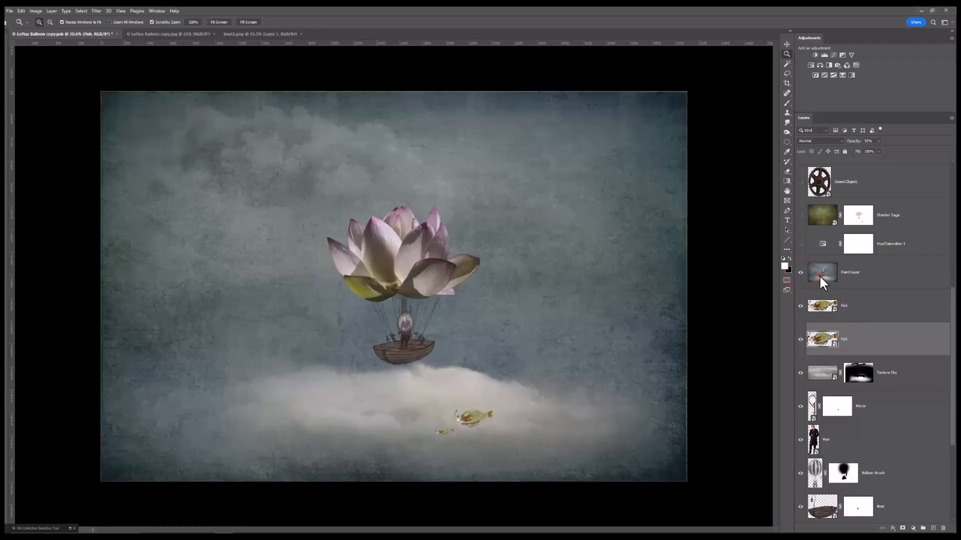
{"action": "left_click", "coordinate": [819, 275]}
{"action": "left_click", "coordinate": [800, 273]}
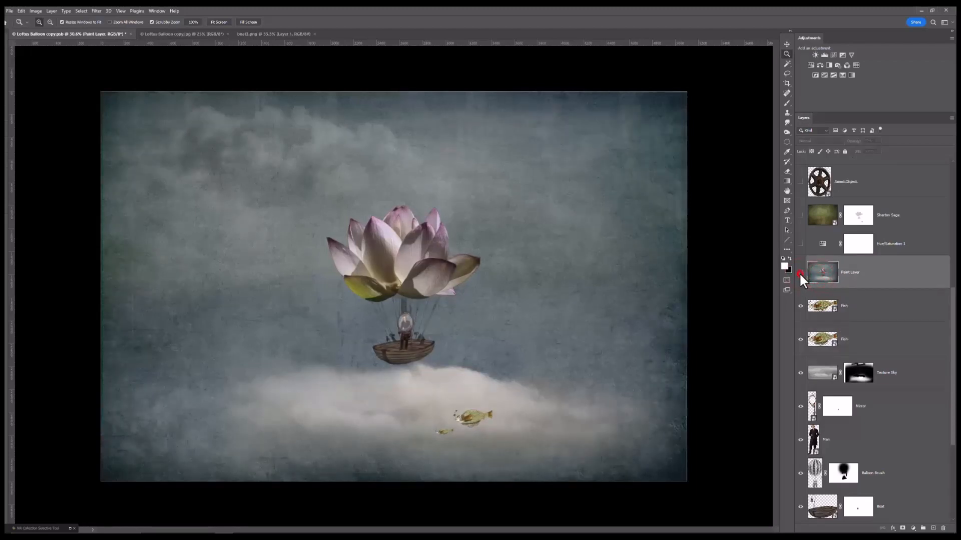
{"action": "left_click", "coordinate": [800, 272]}
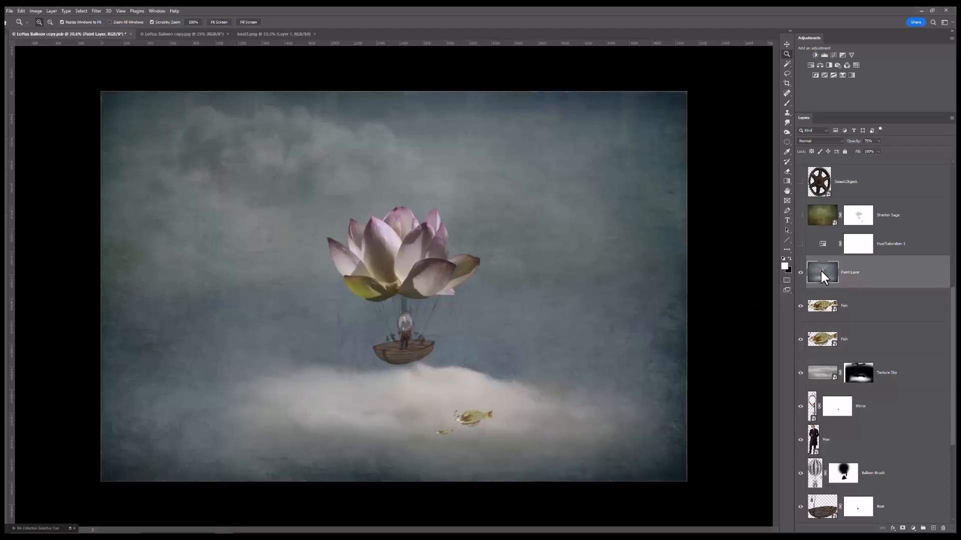
- Toggle the Hue/Saturation 1 adjustment to compare the colours with and without it, leaving it visible
{"action": "left_click", "coordinate": [801, 245]}
{"action": "left_click", "coordinate": [800, 244]}
{"action": "left_click", "coordinate": [800, 243]}
{"action": "scroll", "coordinate": [742, 318], "scroll_direction": "down", "scroll_amount": 1}
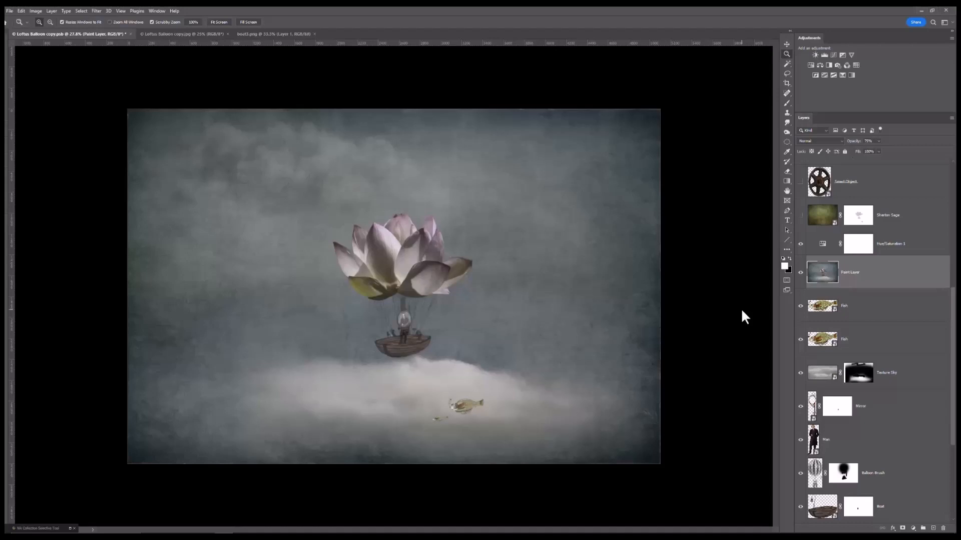
- Show the Sherton Sage texture layer over the composite and select it
{"action": "left_click", "coordinate": [800, 215]}
{"action": "scroll", "coordinate": [656, 313], "scroll_direction": "up", "scroll_amount": 1}
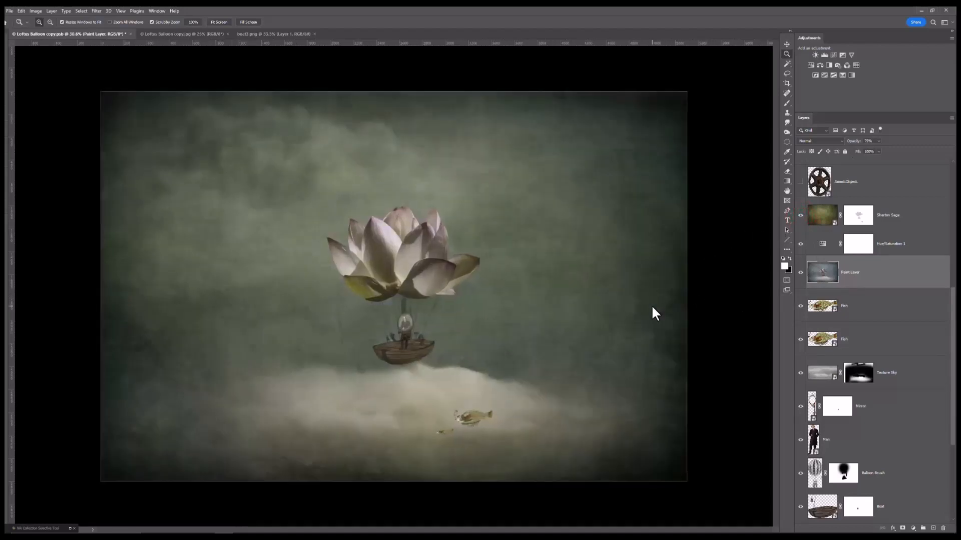
{"action": "left_click", "coordinate": [812, 215]}
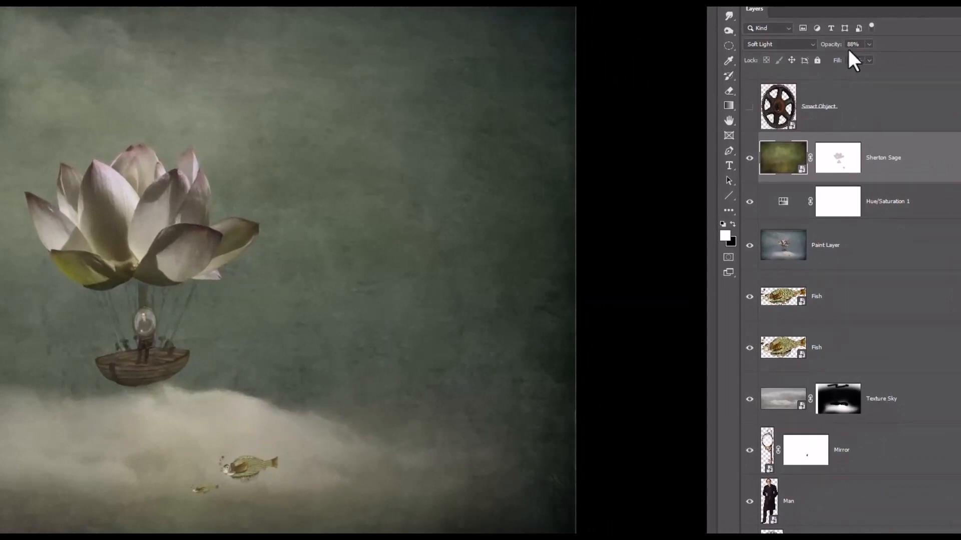
- View the Sherton Sage layer in Normal mode at 100% opacity, and return it to Soft Light at 89% opacity
{"action": "left_click", "coordinate": [812, 43]}
{"action": "left_click", "coordinate": [792, 55]}
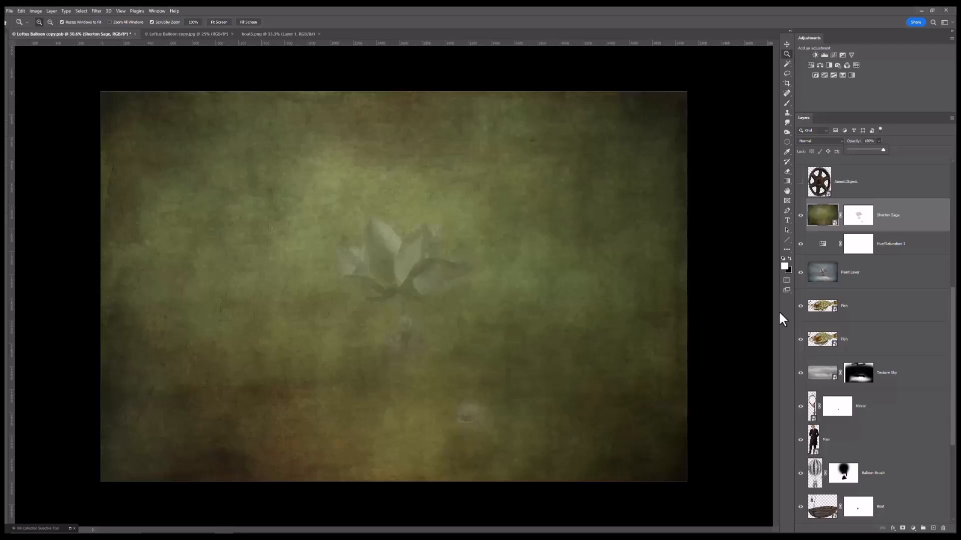
{"action": "left_click", "coordinate": [821, 141]}
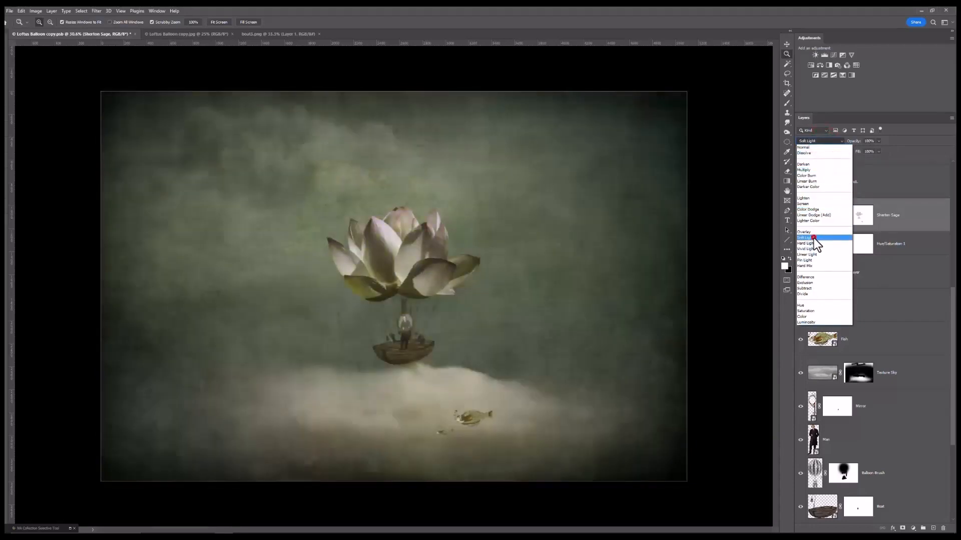
{"action": "left_click", "coordinate": [814, 238]}
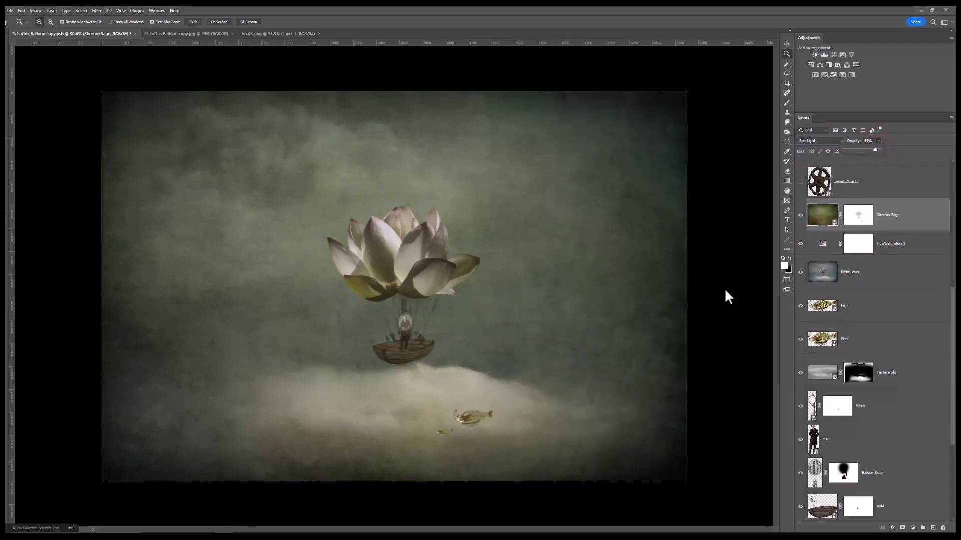
- Hide the Sherton Sage layer to compare the colouring without it, and show it again
{"action": "left_click", "coordinate": [800, 215]}
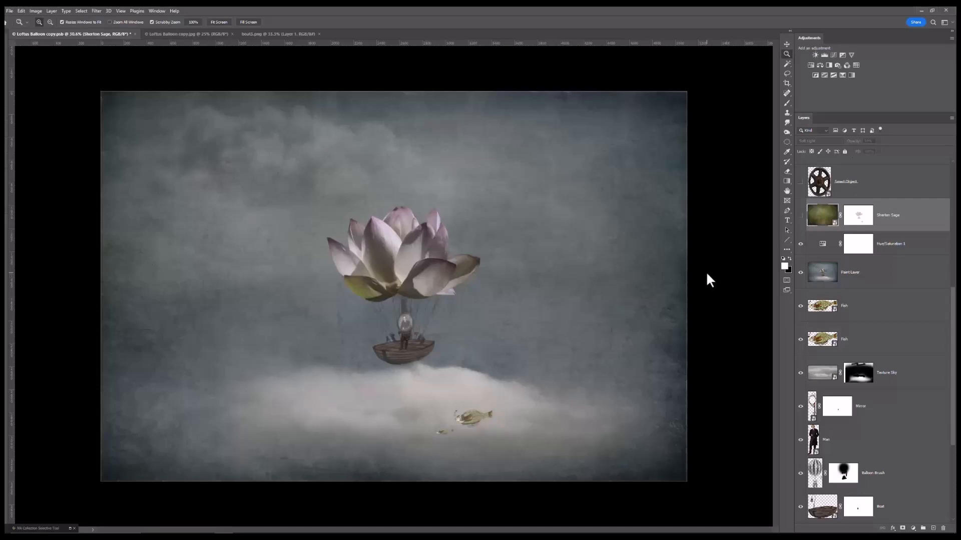
{"action": "left_click", "coordinate": [800, 215]}
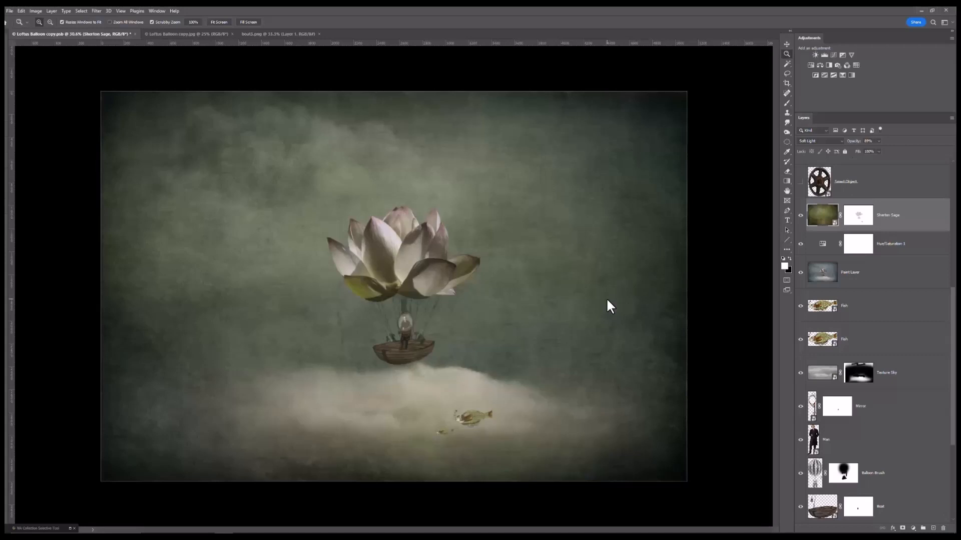
- Show the wheel Smart Object layer and view it close up on the boat
{"action": "scroll", "coordinate": [562, 333], "scroll_direction": "up", "scroll_amount": 3}
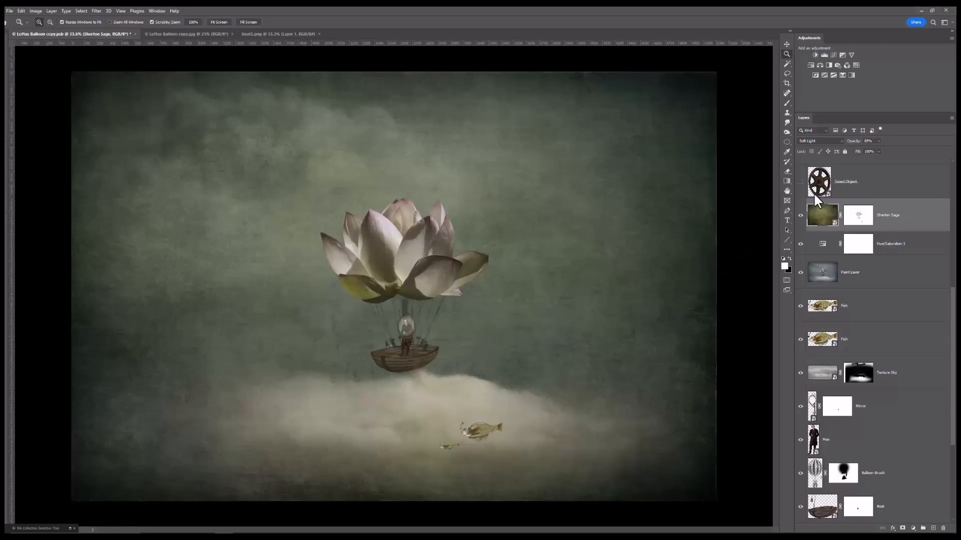
{"action": "left_click", "coordinate": [800, 181]}
{"action": "left_click_drag", "start_coordinate": [587, 316], "coordinate": [587, 316]}
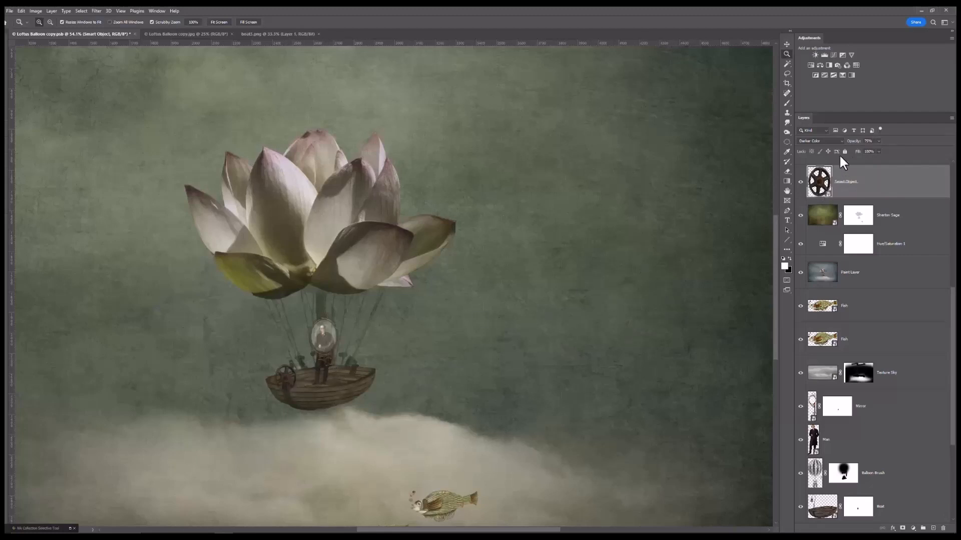
- Compare the wheel Smart Object in Normal and Screen modes, and set it to Darken at 100% opacity
{"action": "left_click", "coordinate": [829, 141]}
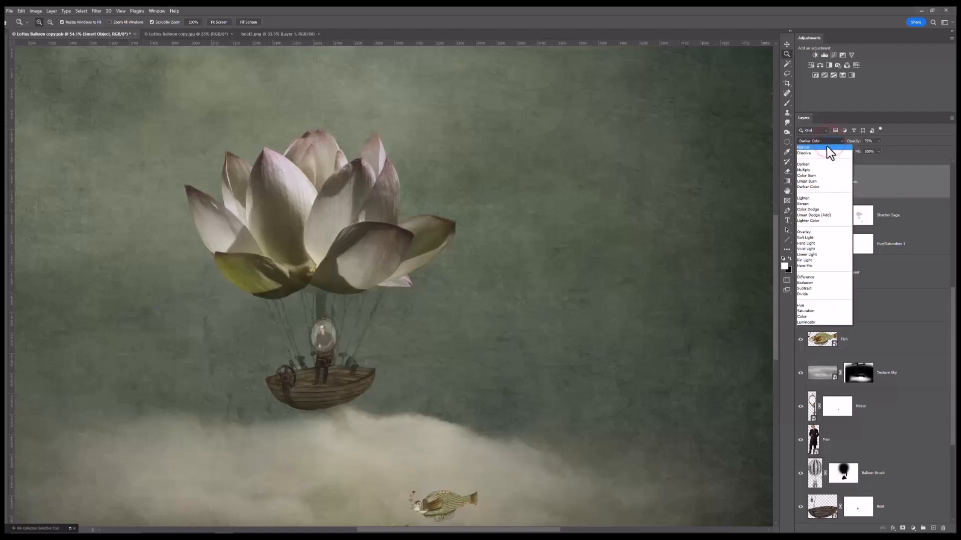
{"action": "left_click", "coordinate": [827, 146]}
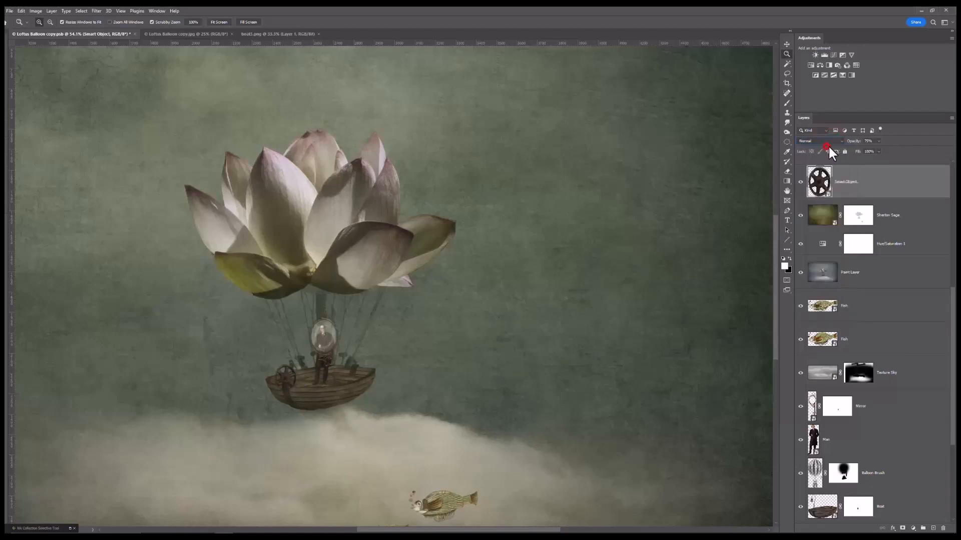
{"action": "left_click", "coordinate": [877, 141]}
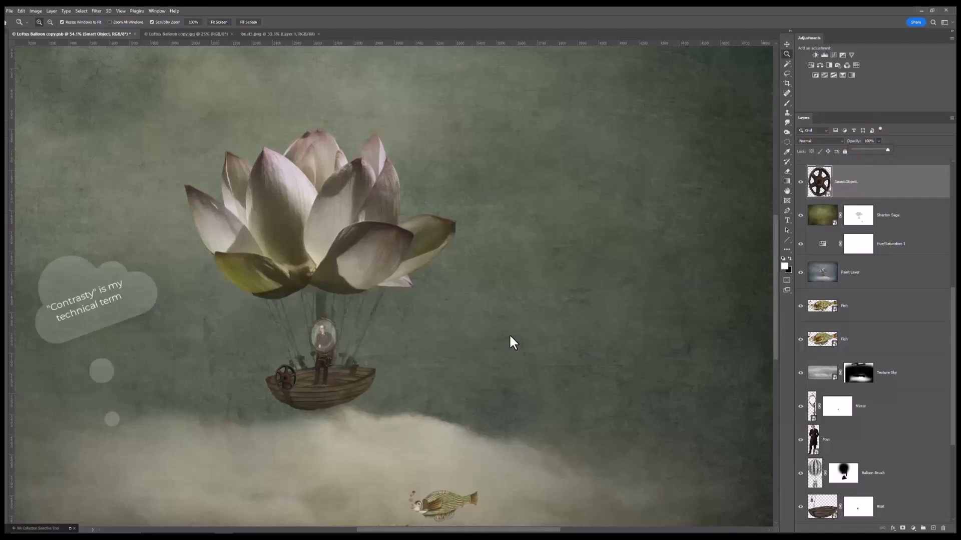
{"action": "left_click", "coordinate": [822, 142]}
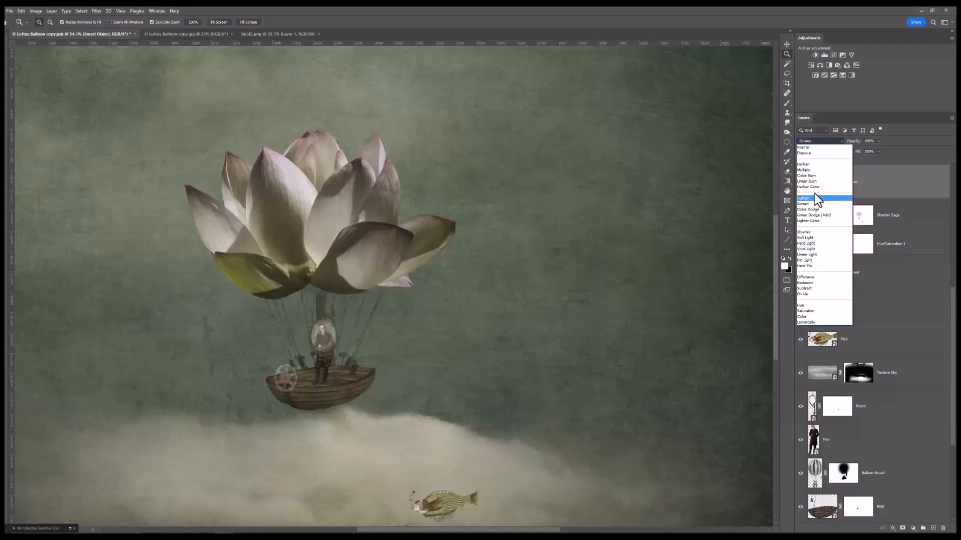
{"action": "left_click", "coordinate": [813, 166]}
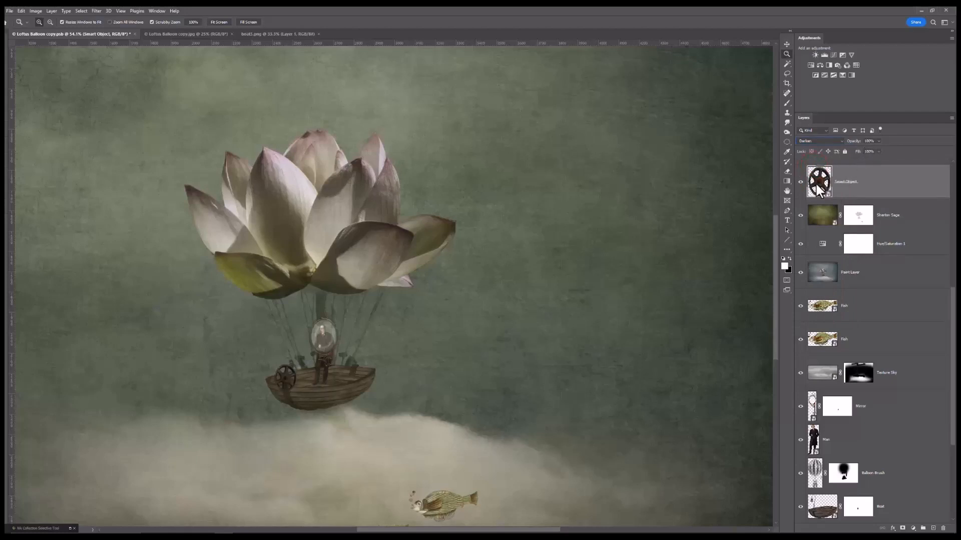
- Show and select the Stamp Visible layer above Colour Toning
{"action": "scroll", "coordinate": [827, 203], "scroll_direction": "up", "scroll_amount": 3}
{"action": "scroll", "coordinate": [828, 202], "scroll_direction": "up", "scroll_amount": 1}
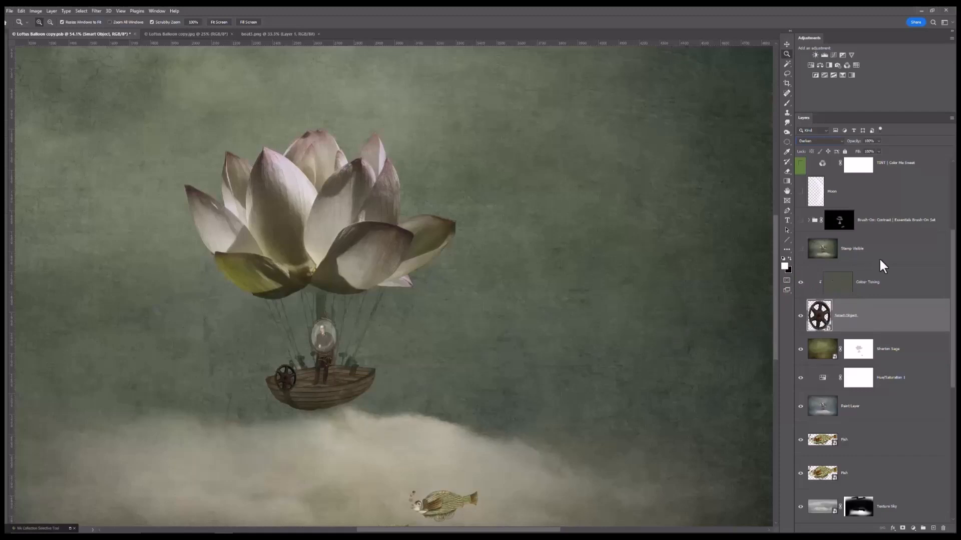
{"action": "left_click", "coordinate": [800, 249]}
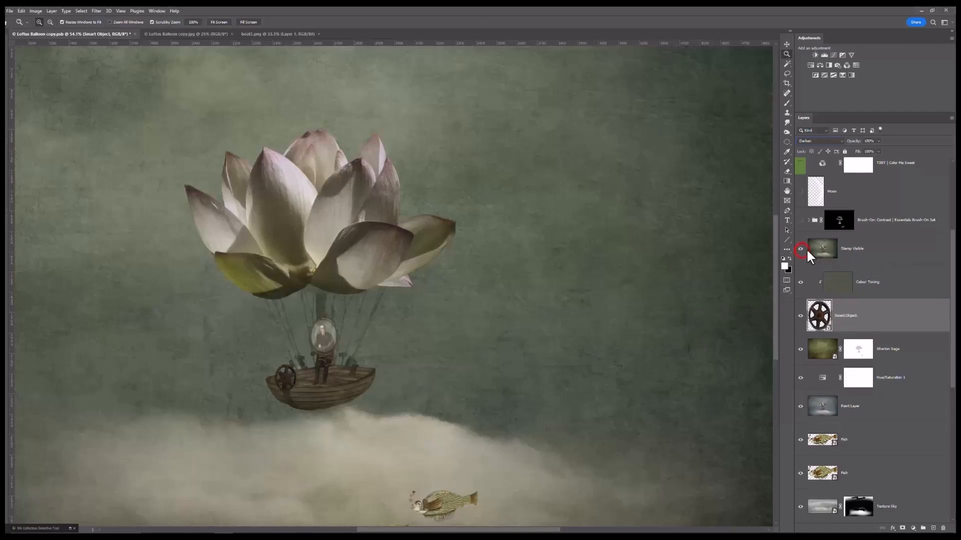
{"action": "left_click", "coordinate": [823, 252]}
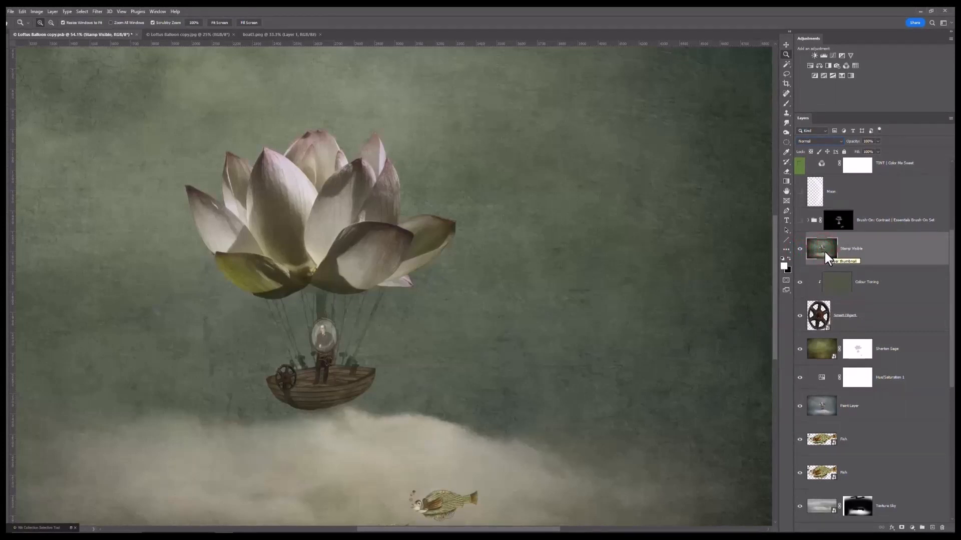
- Show the Brush-On: Contrast group, and toggle it to compare its effect on the whole composite, leaving it visible
{"action": "scroll", "coordinate": [882, 247], "scroll_direction": "up", "scroll_amount": 2}
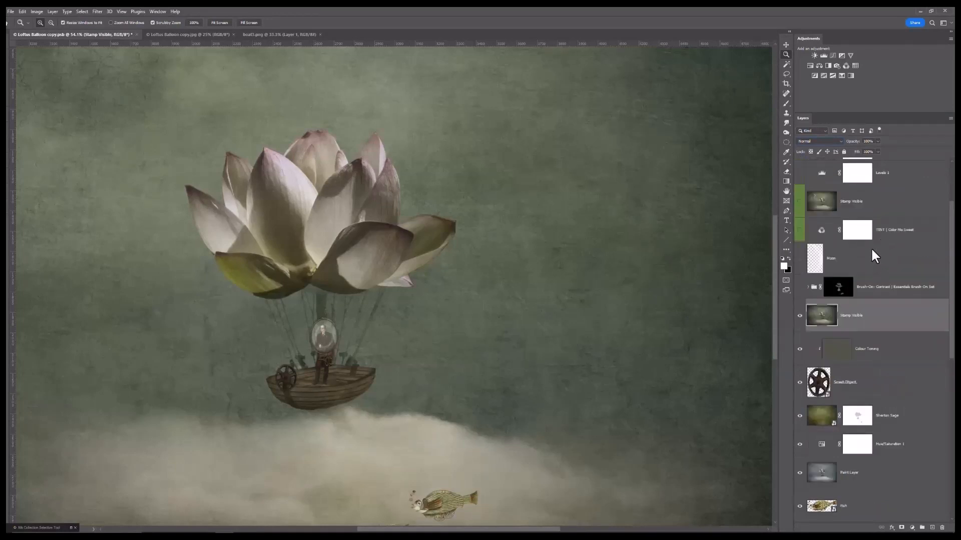
{"action": "left_click", "coordinate": [800, 287]}
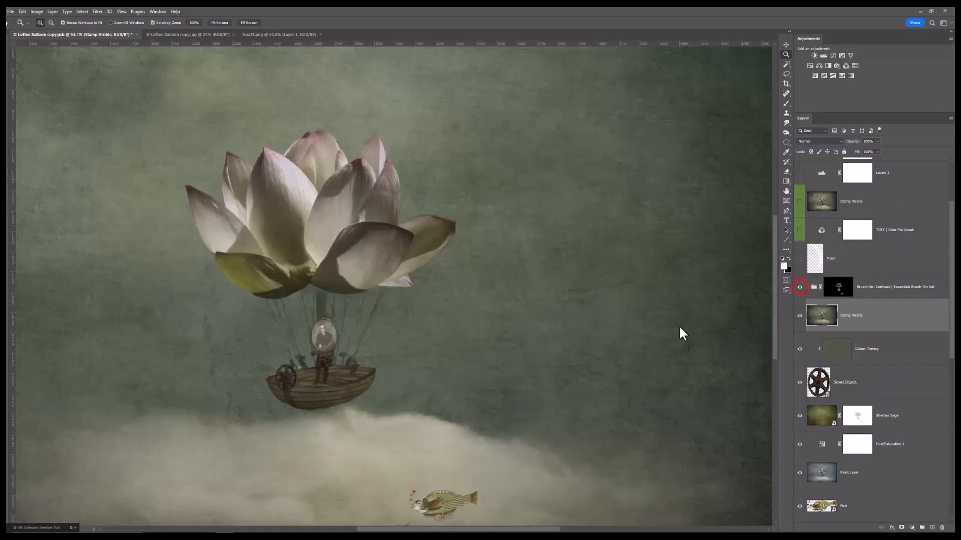
{"action": "scroll", "coordinate": [717, 268], "scroll_direction": "down", "scroll_amount": 5}
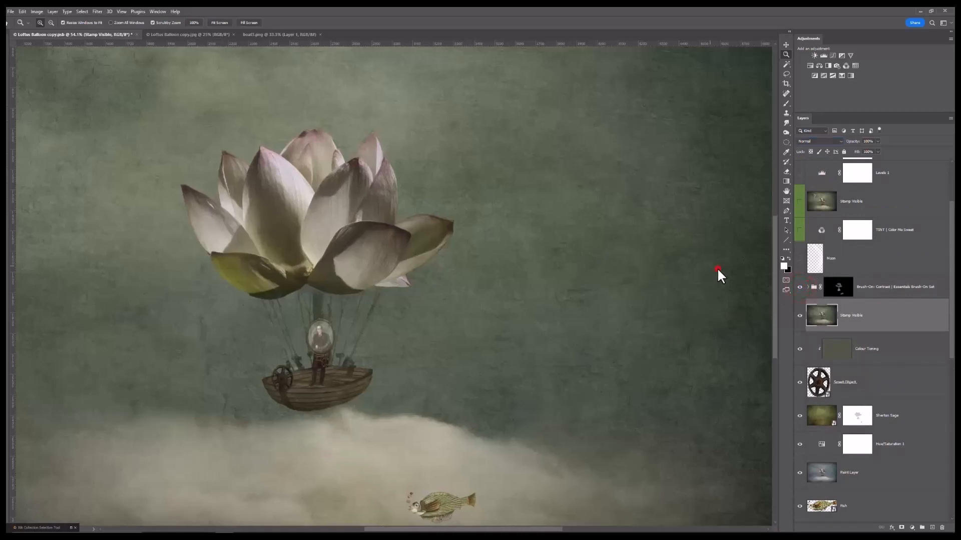
{"action": "scroll", "coordinate": [716, 269], "scroll_direction": "down", "scroll_amount": 1}
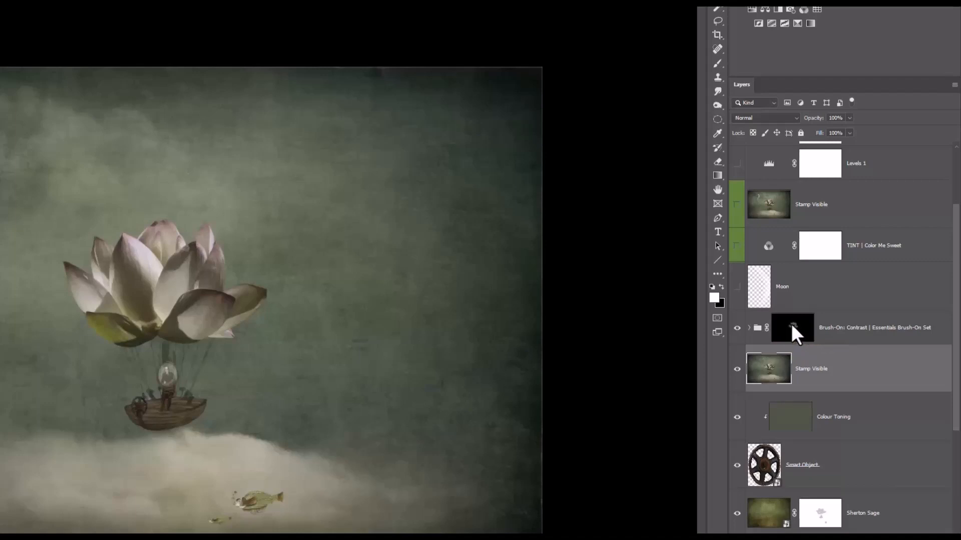
{"action": "left_click", "coordinate": [738, 329]}
{"action": "left_click", "coordinate": [737, 328]}
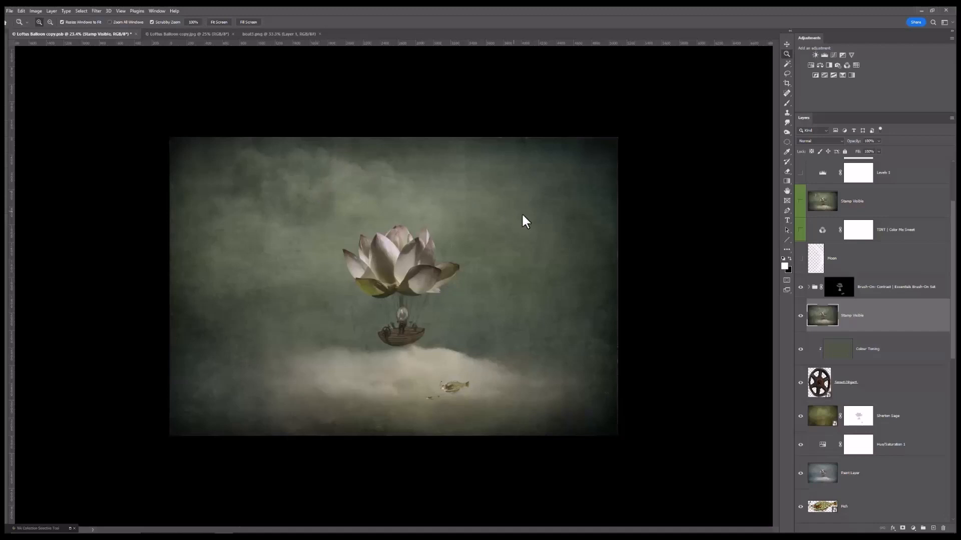
- Show the Moon layer above the Brush-On: Contrast group
{"action": "left_click", "coordinate": [800, 258]}
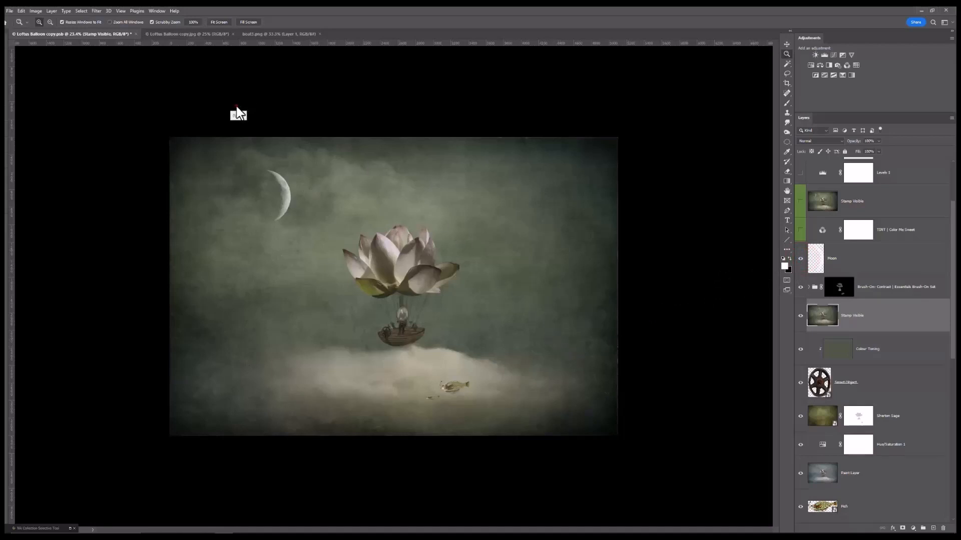
{"action": "left_click", "coordinate": [236, 105]}
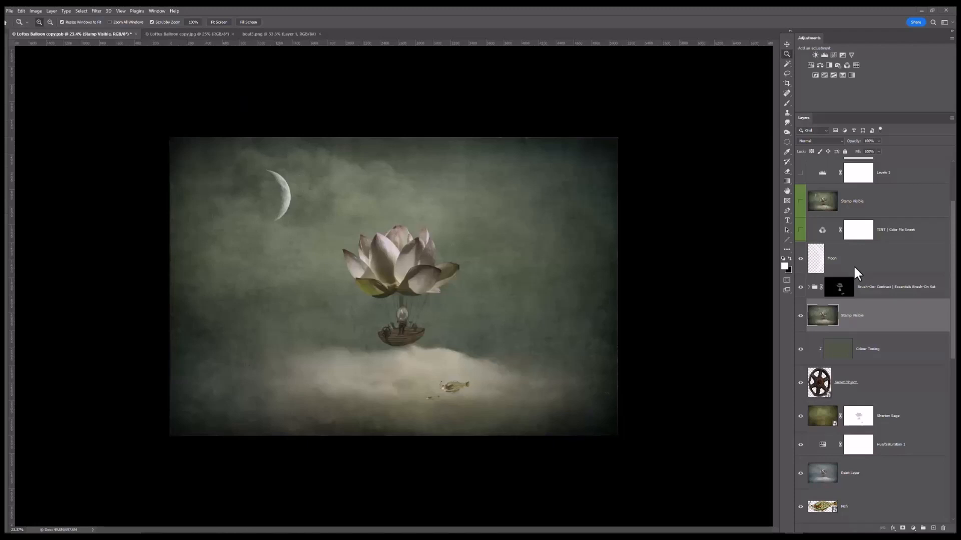
{"action": "scroll", "coordinate": [855, 258], "scroll_direction": "up", "scroll_amount": 3}
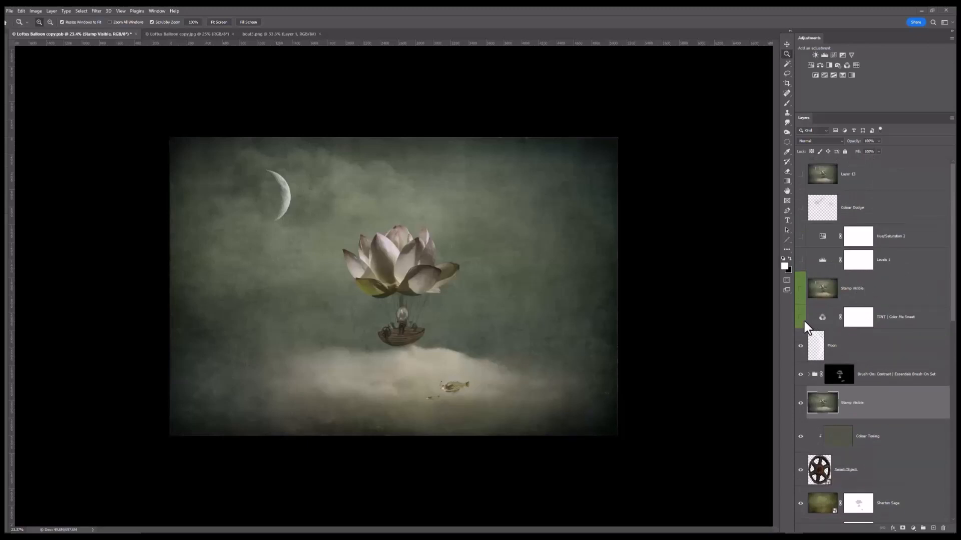
- Show the TINT colour adjustment layer above the Moon layer, and toggle it to compare its effect, leaving it visible
{"action": "left_click", "coordinate": [801, 317]}
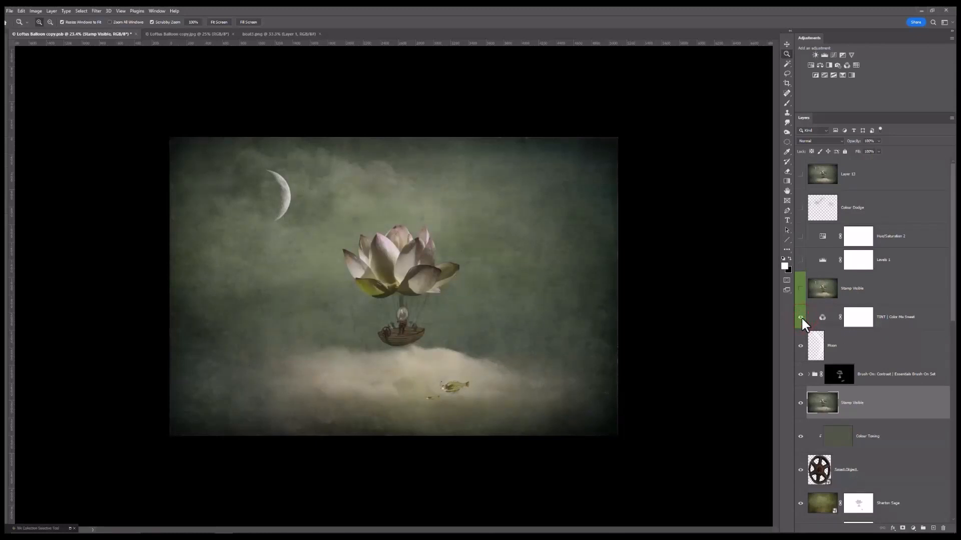
{"action": "left_click", "coordinate": [801, 317]}
{"action": "left_click", "coordinate": [801, 317]}
- Show the Stamp Visible layer above the tint and the Levels 1 and Hue/Saturation 2 adjustments, and select Hue/Saturation 2
{"action": "left_click", "coordinate": [800, 260]}
{"action": "left_click", "coordinate": [818, 240]}
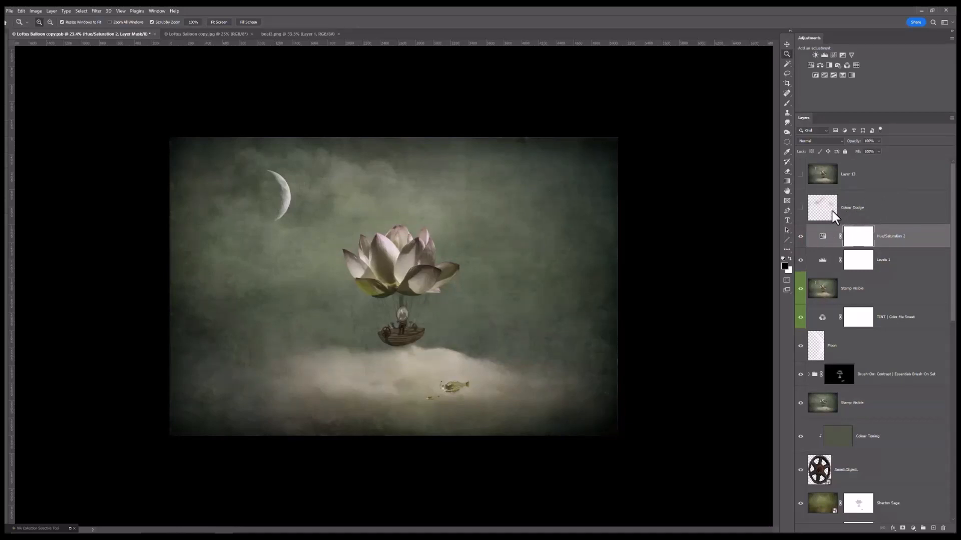
- Show and select the Colour Dodge layer, toggle it to compare its highlights on the lotus, and leave it and the topmost merged layer visible
{"action": "scroll", "coordinate": [515, 310], "scroll_direction": "up", "scroll_amount": 3}
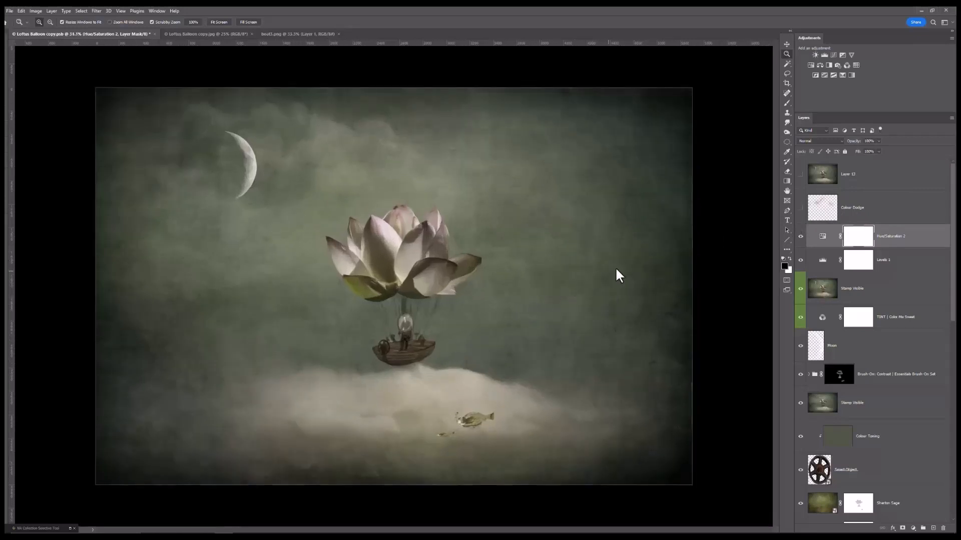
{"action": "left_click", "coordinate": [800, 208]}
{"action": "left_click", "coordinate": [814, 209]}
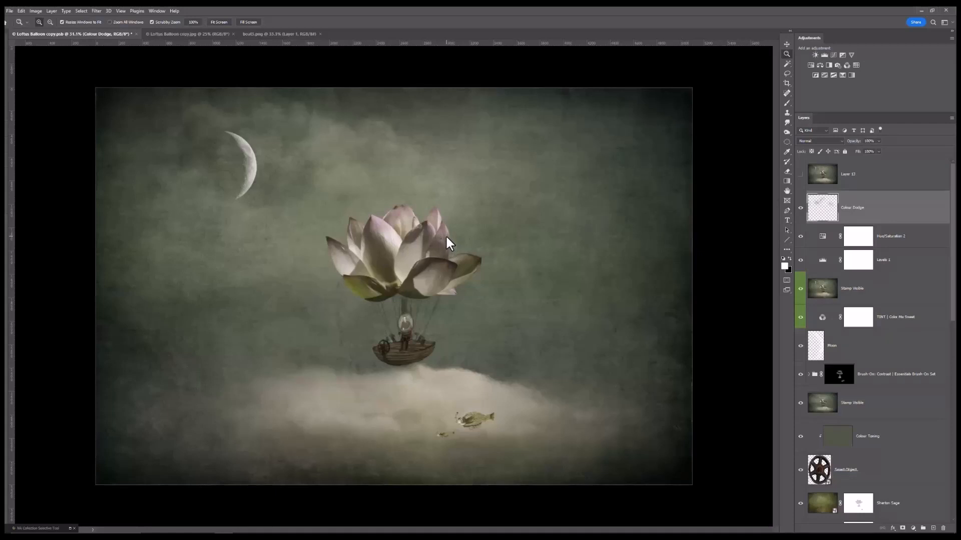
{"action": "left_click", "coordinate": [800, 208]}
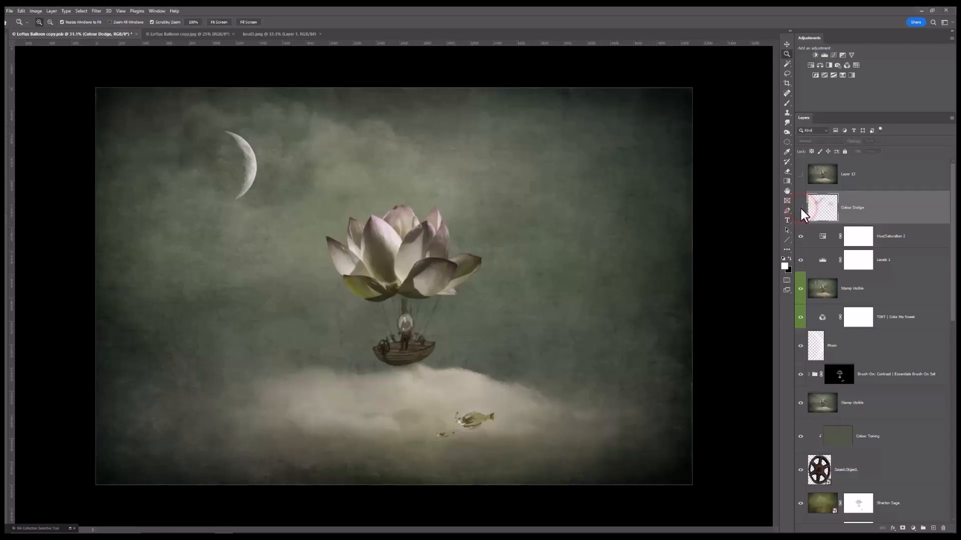
{"action": "left_click", "coordinate": [801, 208]}
{"action": "left_click", "coordinate": [801, 208]}
{"action": "left_click", "coordinate": [801, 208]}
{"action": "scroll", "coordinate": [718, 265], "scroll_direction": "down", "scroll_amount": 2}
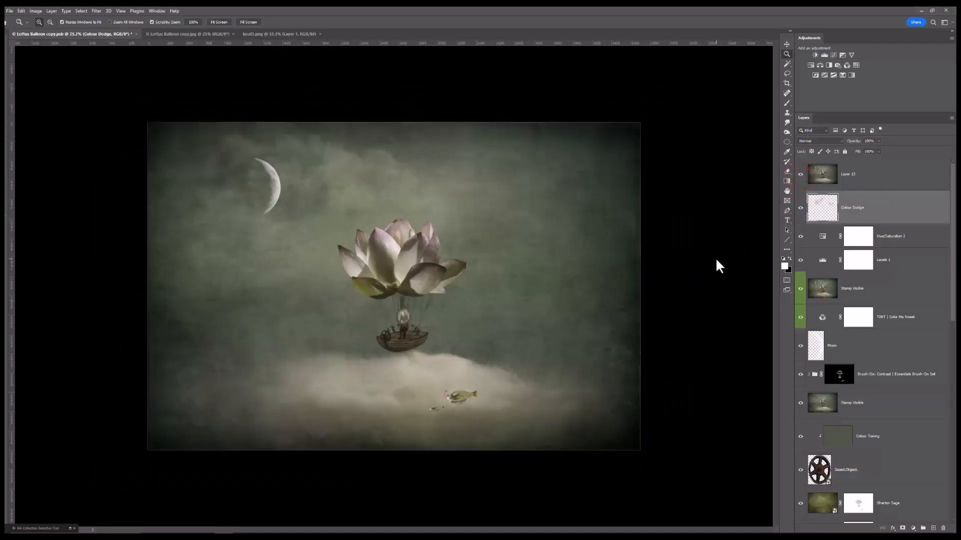